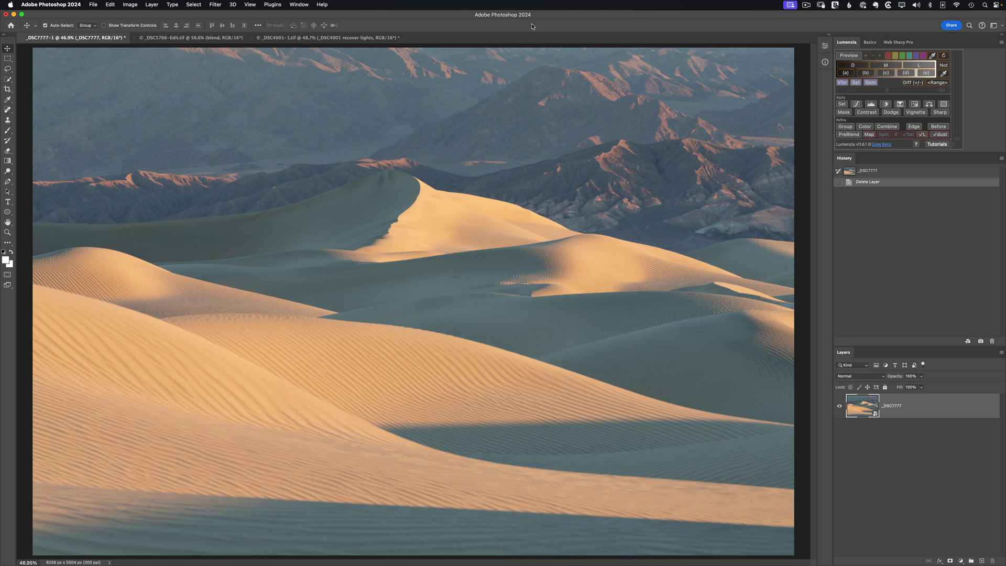
Start recording into my action and load Lumenzia's Z(b) preview as a Brightness/Contrast layer.
left_click(311, 7)
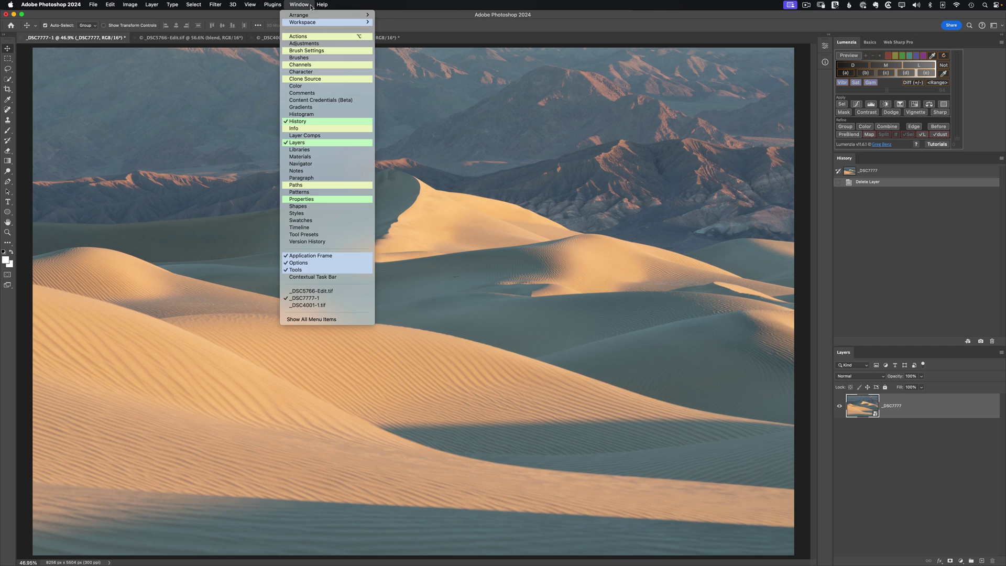
left_click(311, 36)
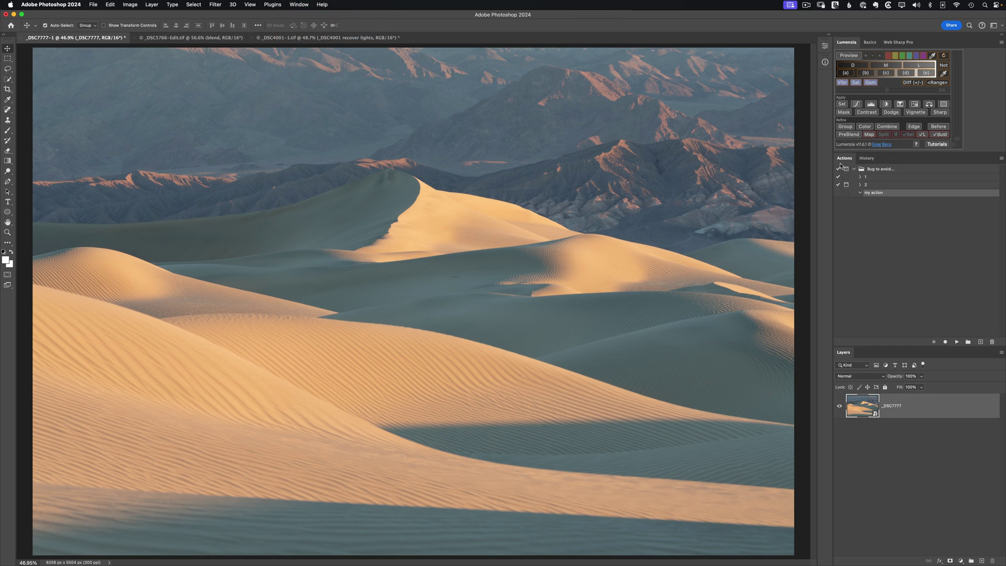
left_click(945, 342)
left_click(865, 73)
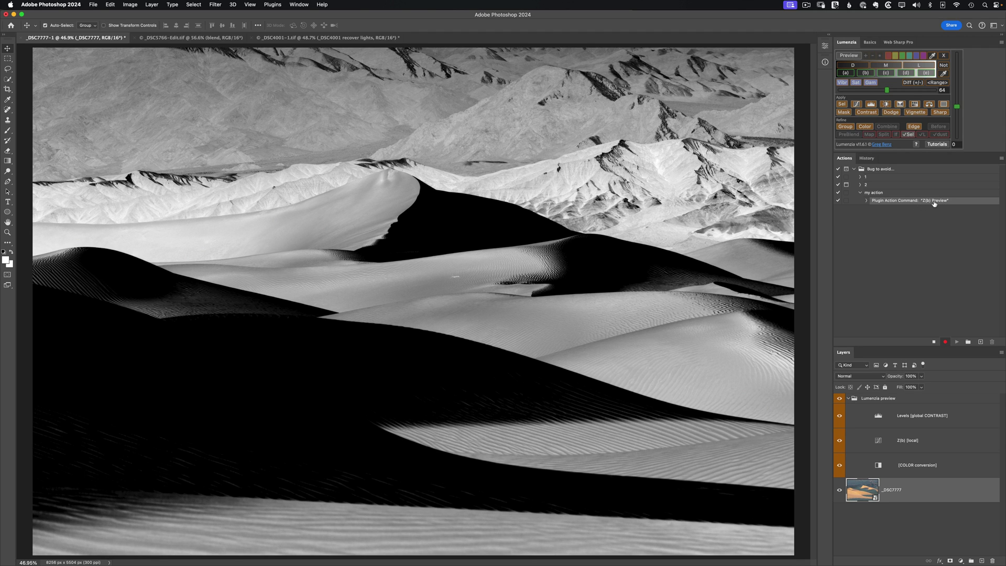
left_click(887, 105)
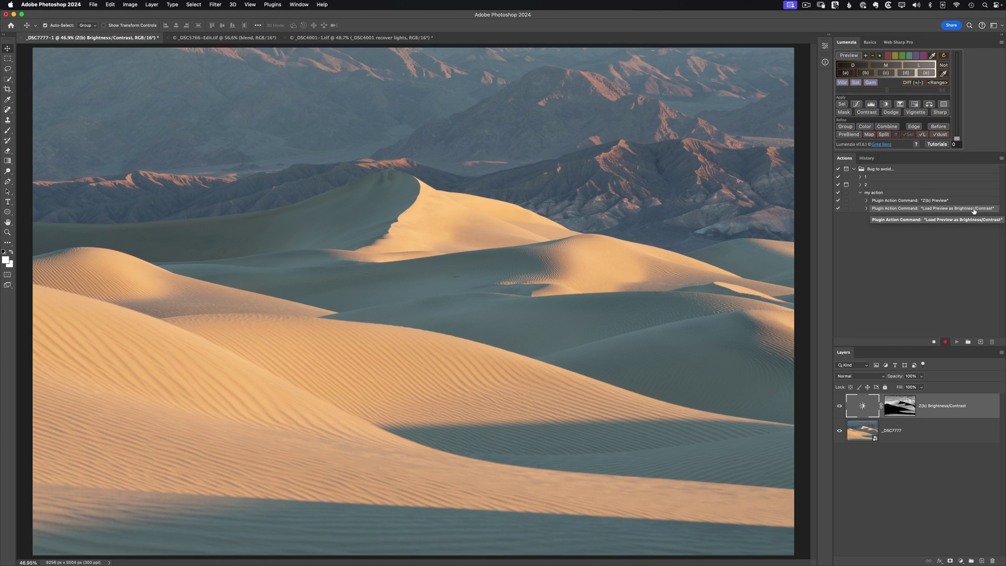
Set Brightness to -79, stop recording, and delete the recorded Hide step.
double_click(861, 405)
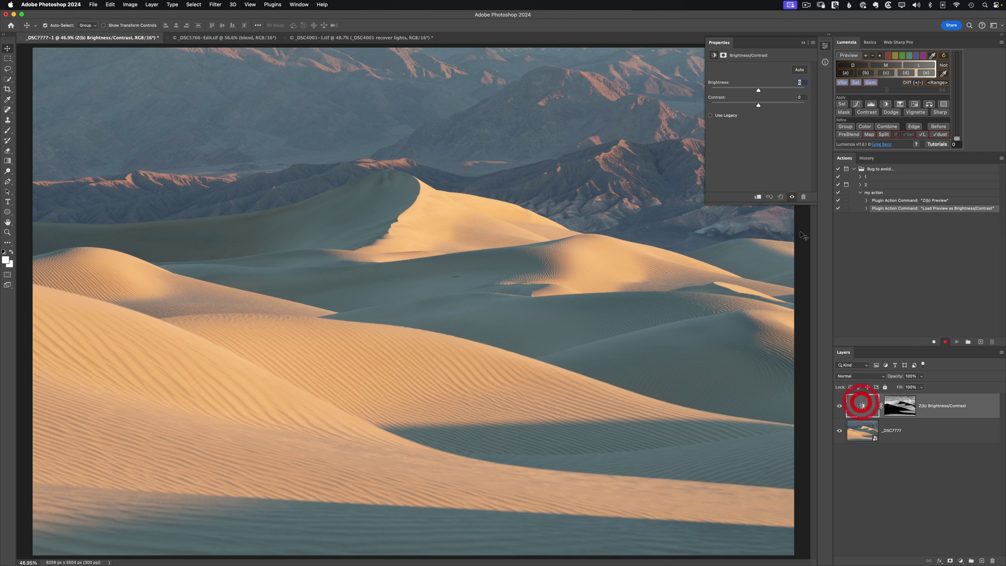
left_click_drag(759, 92, 734, 93)
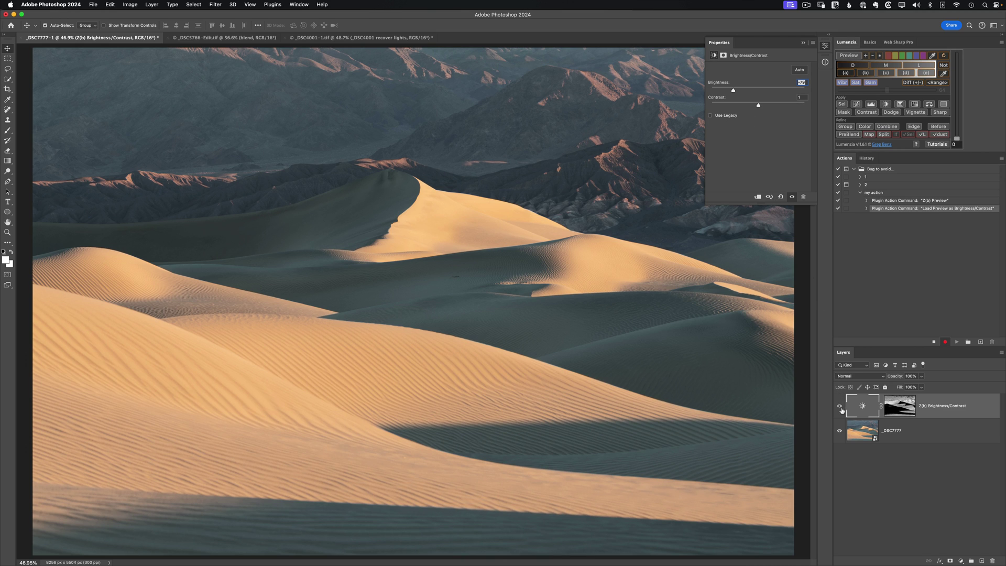
left_click(839, 405)
left_click(933, 344)
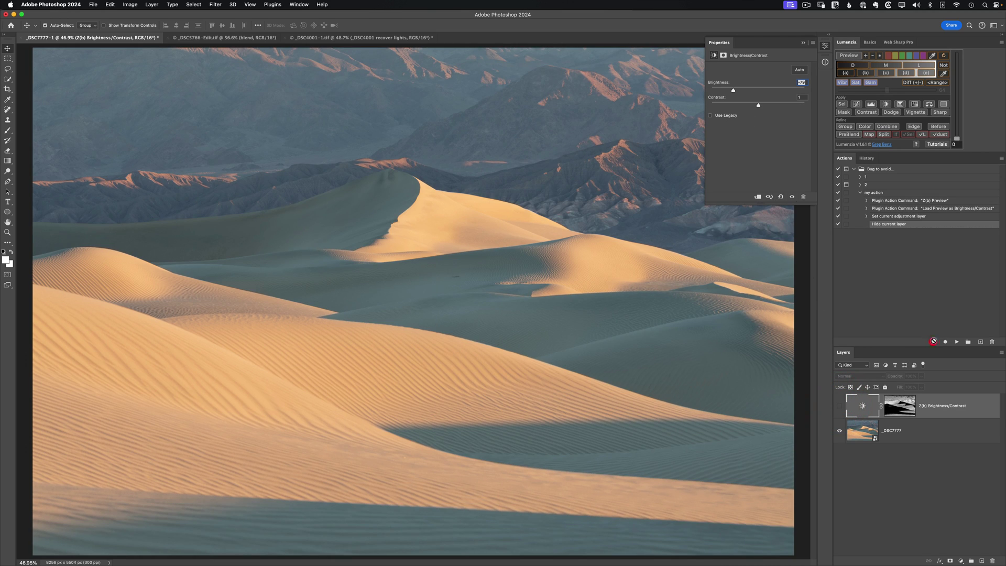
left_click_drag(887, 224, 991, 342)
left_click(865, 216)
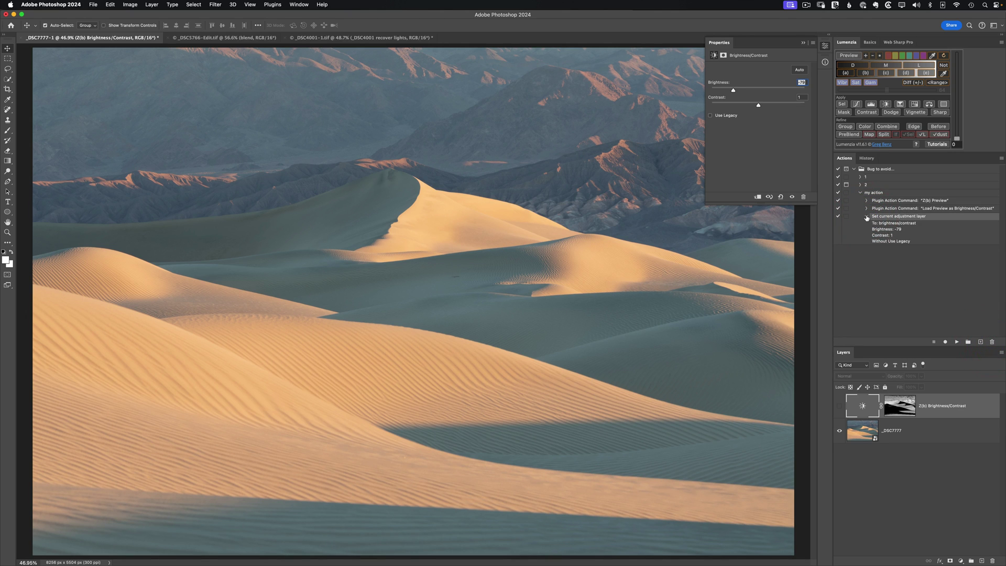
Delete the Z(b) Brightness/Contrast layer and close its Properties settings.
left_click(866, 216)
left_click_drag(951, 401, 992, 560)
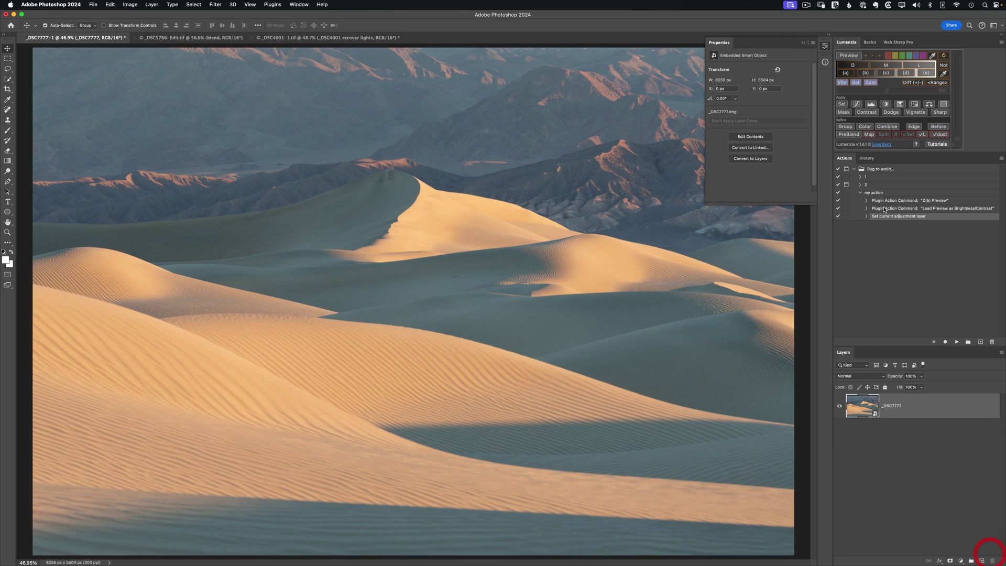
left_click(825, 46)
left_click(826, 46)
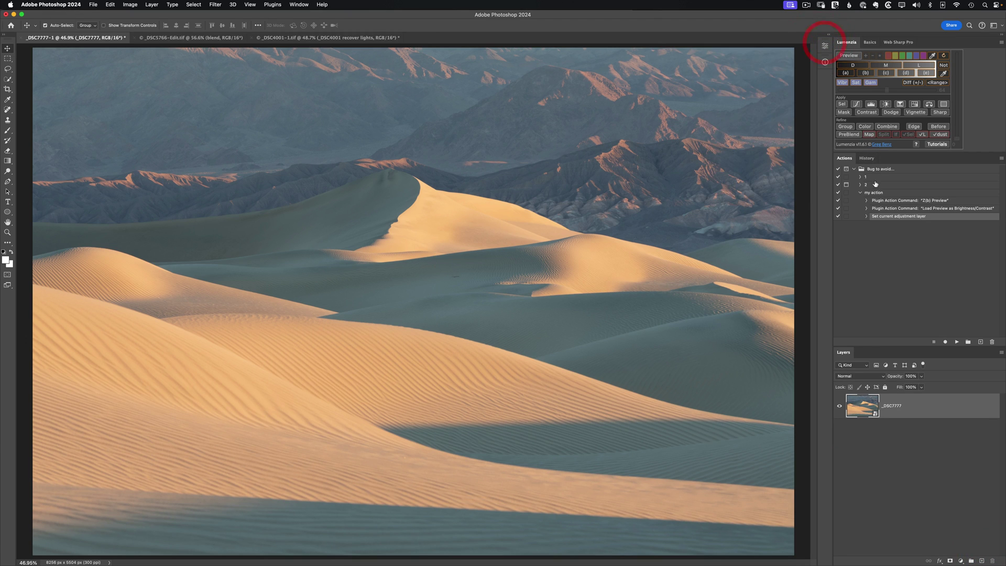
Replay my action and compare the recreated darkening layer on and off.
left_click(874, 192)
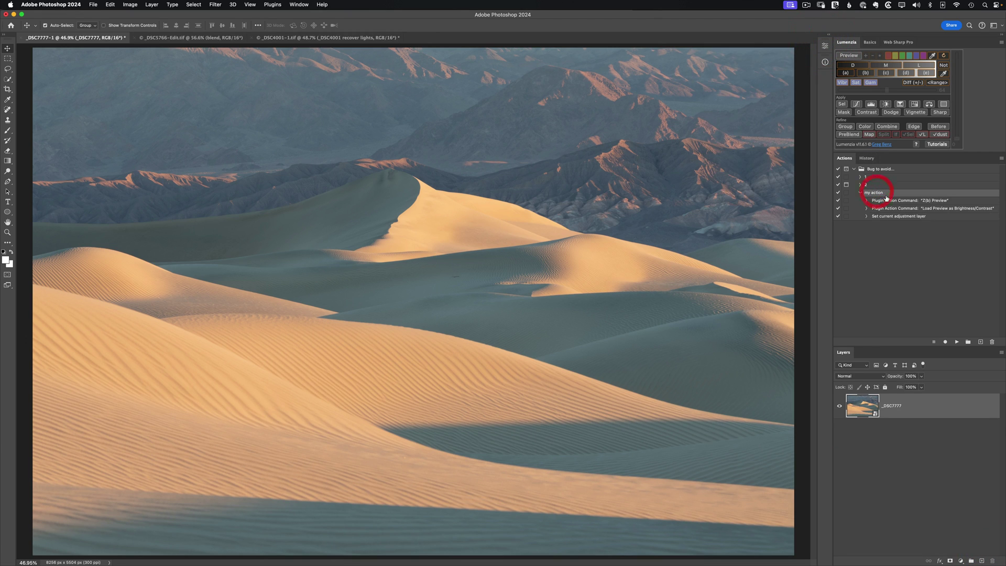
left_click(957, 341)
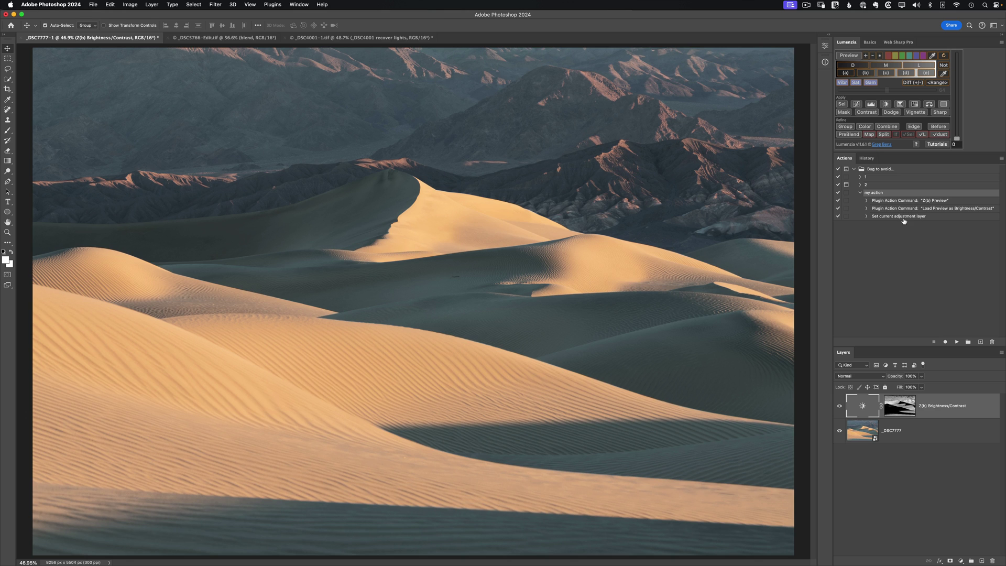
left_click(840, 407)
left_click(839, 406)
left_click(839, 407)
left_click(840, 406)
double_click(936, 197)
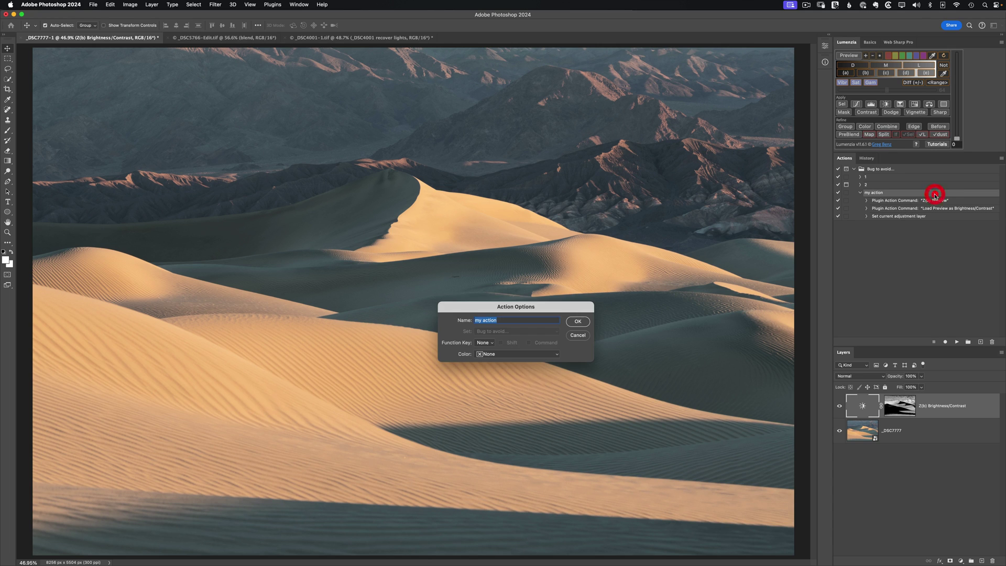
left_click(482, 343)
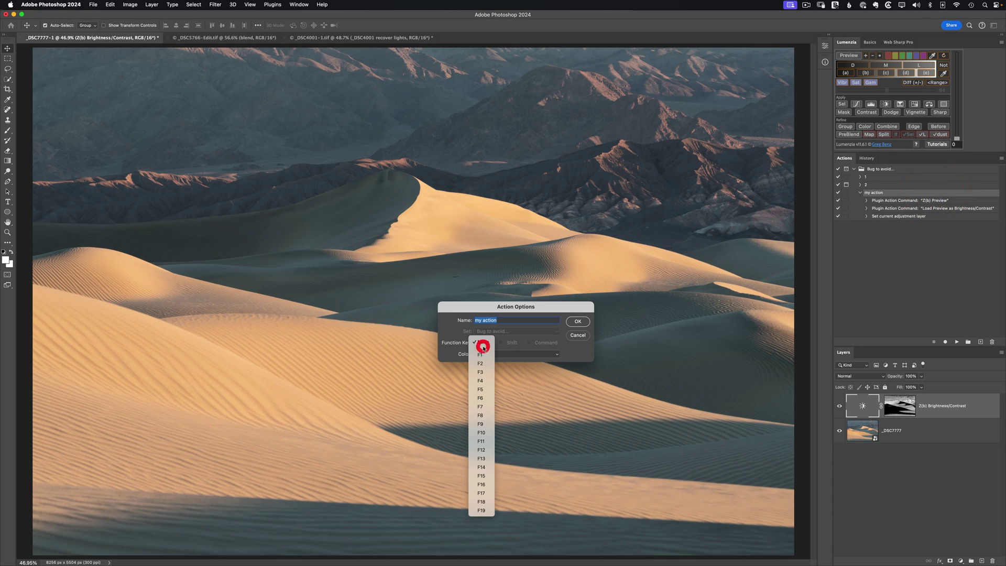
left_click(487, 354)
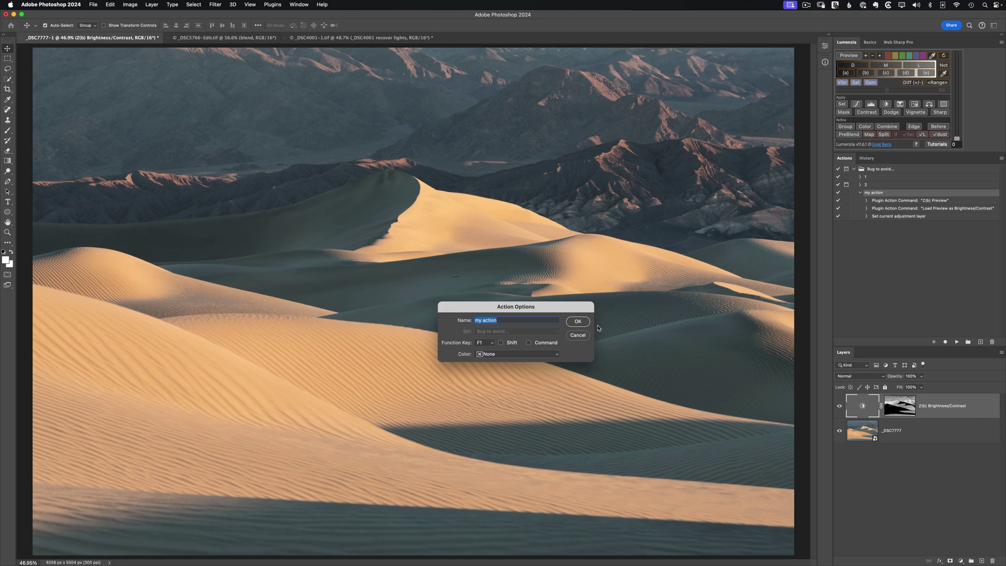
left_click(578, 335)
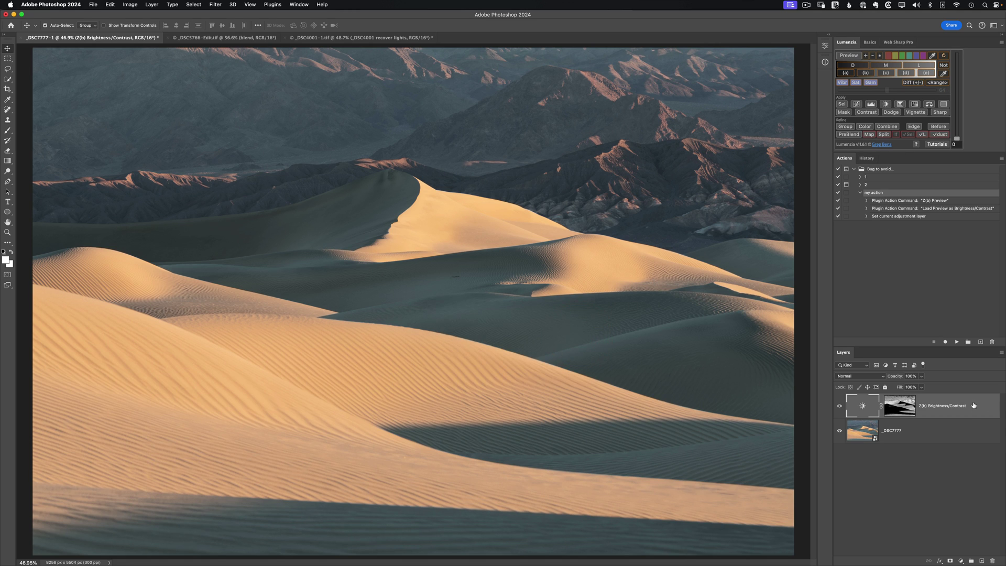
Delete the Brightness/Contrast layer and open Lumenzia's Action Recording Tools under Utilities.
left_click_drag(974, 405, 992, 560)
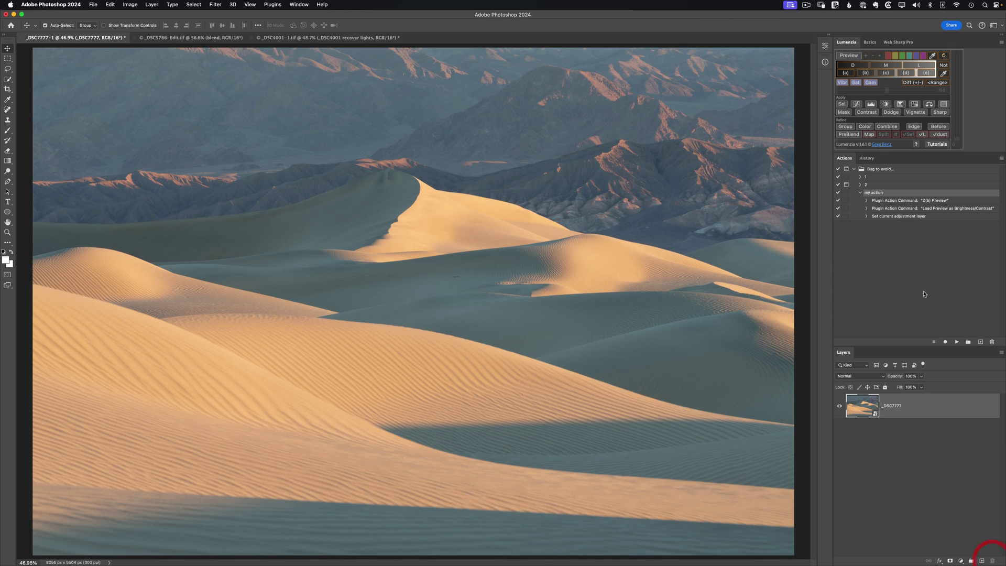
left_click(859, 192)
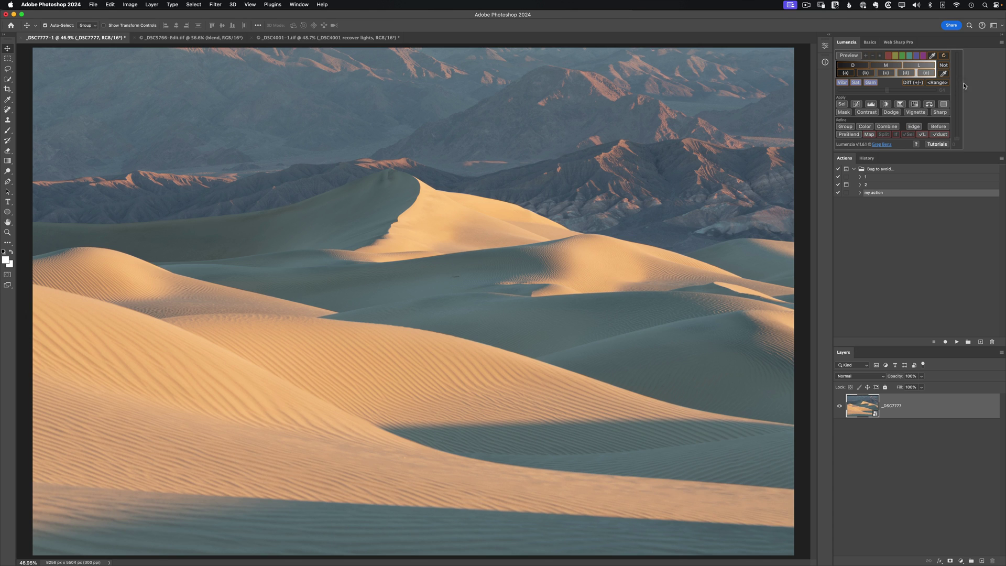
left_click(1000, 45)
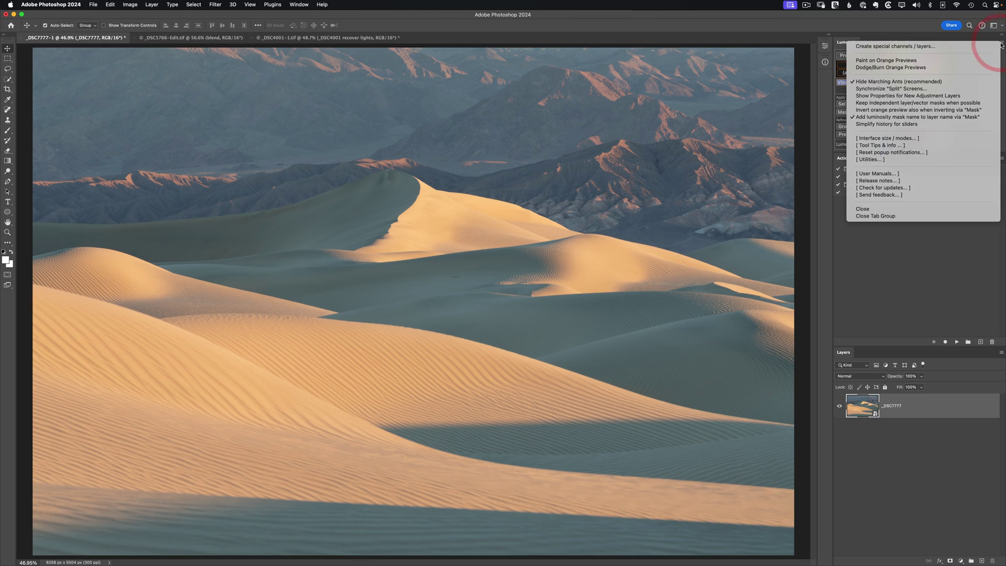
left_click(875, 160)
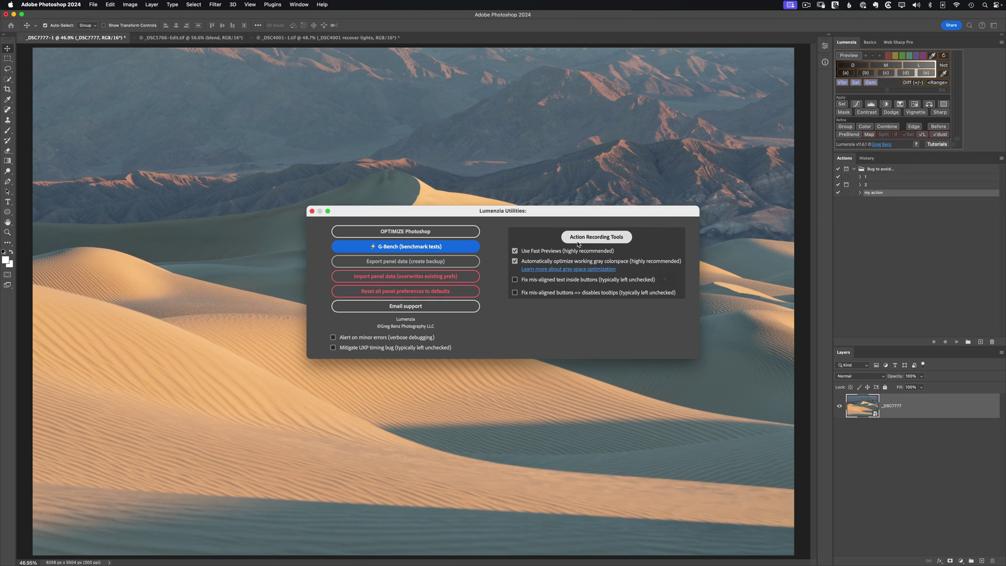
left_click(594, 236)
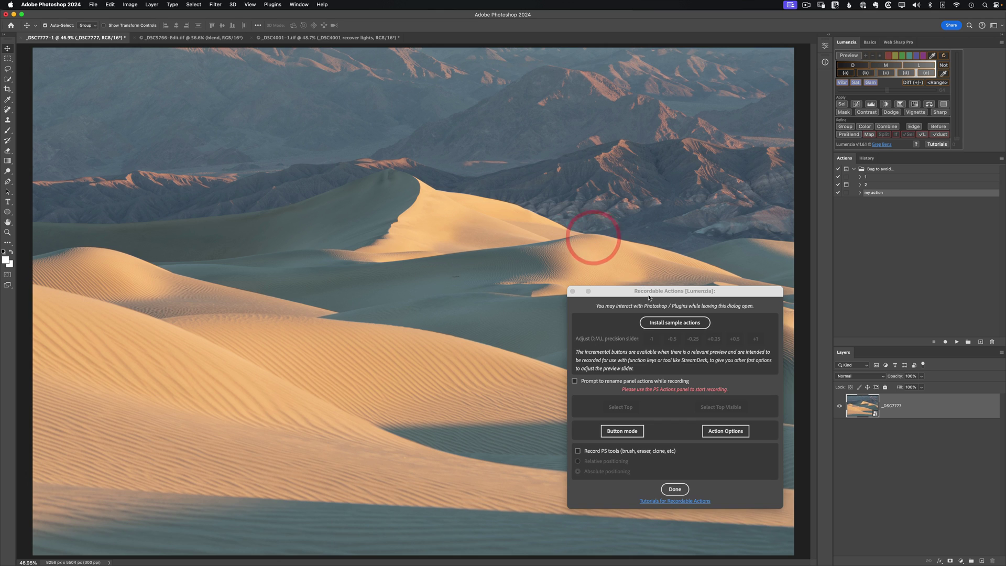
left_click_drag(650, 287, 654, 299)
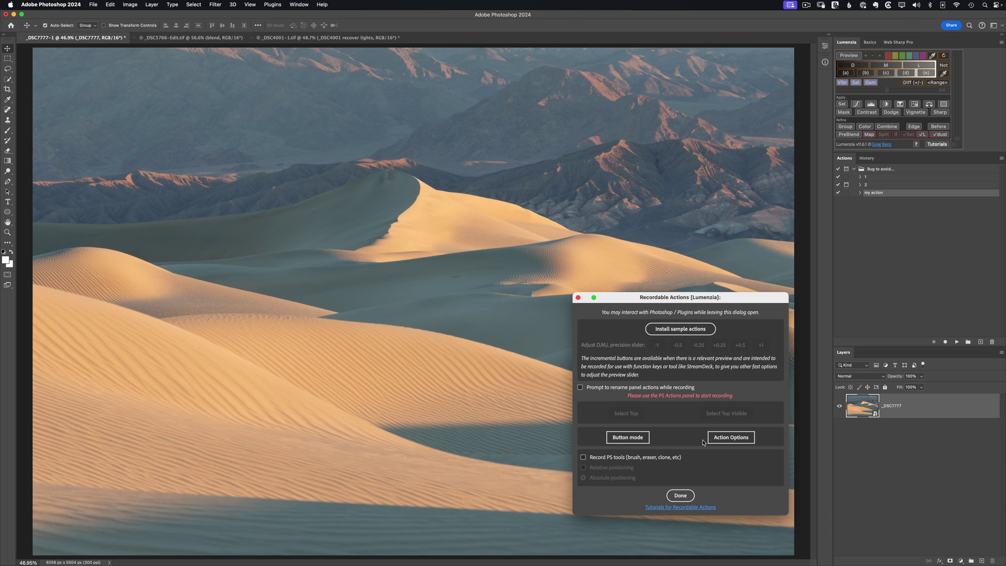
Install the Lumenzia sample actions (10-15-23) set and close the tools window.
left_click(684, 334)
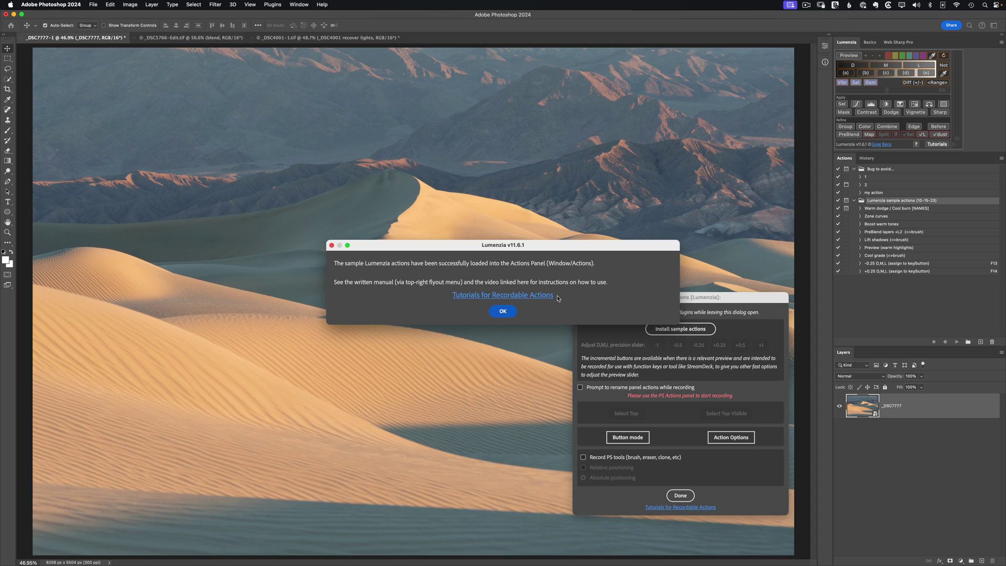
left_click(503, 313)
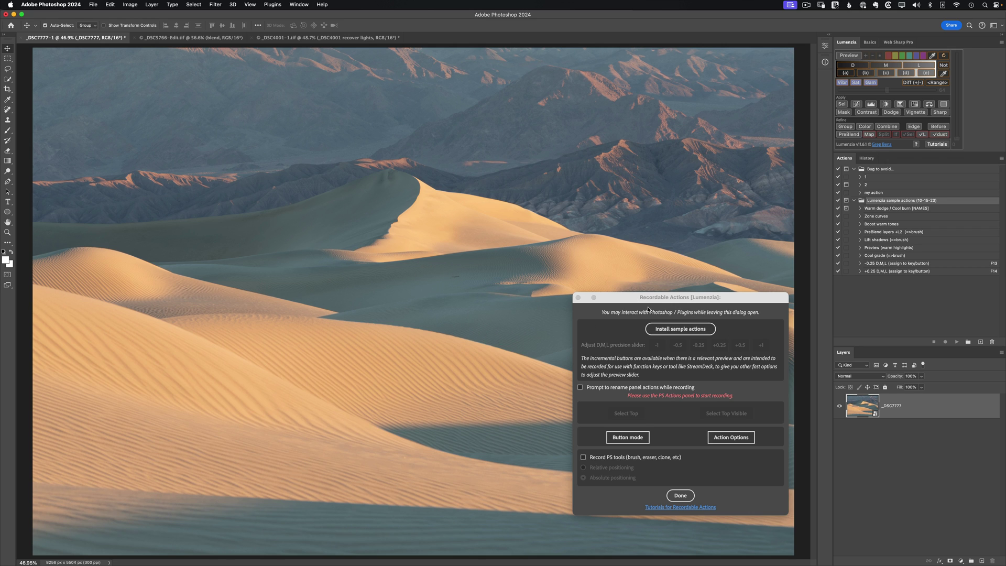
left_click_drag(629, 301, 640, 309)
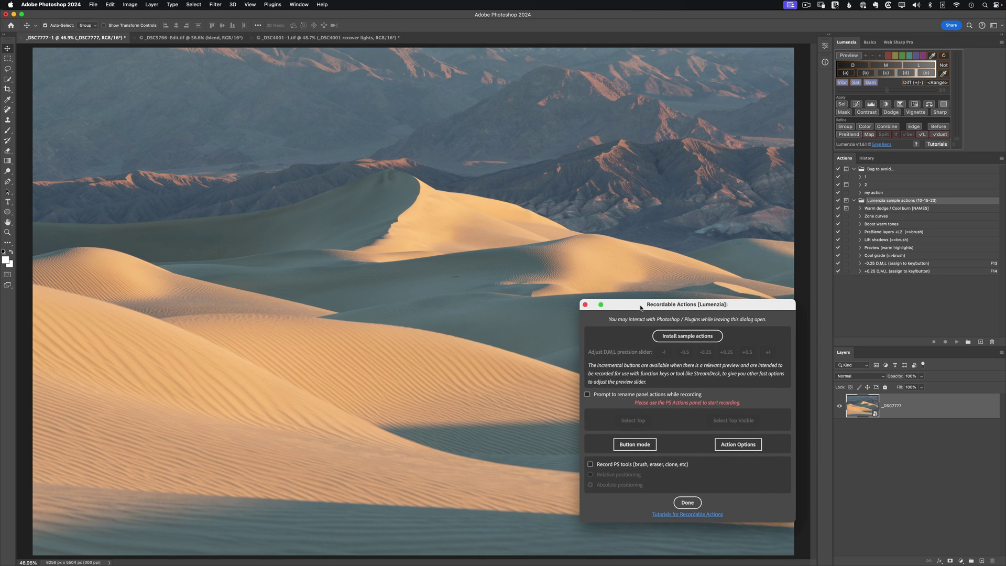
left_click(585, 305)
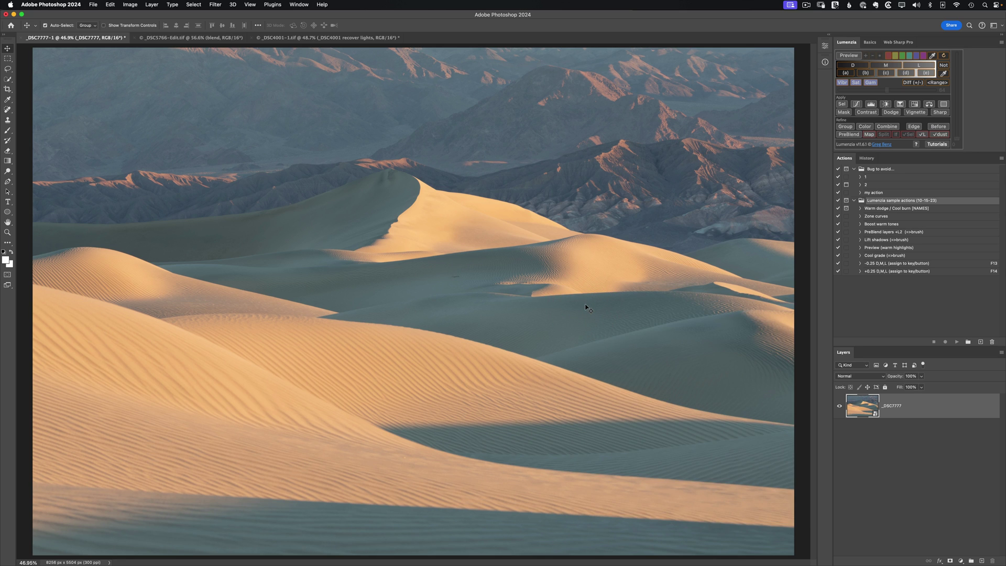
Run the Warm dodge / Cool burn [NAMES] action, accept its colour, and compare the group.
left_click(877, 209)
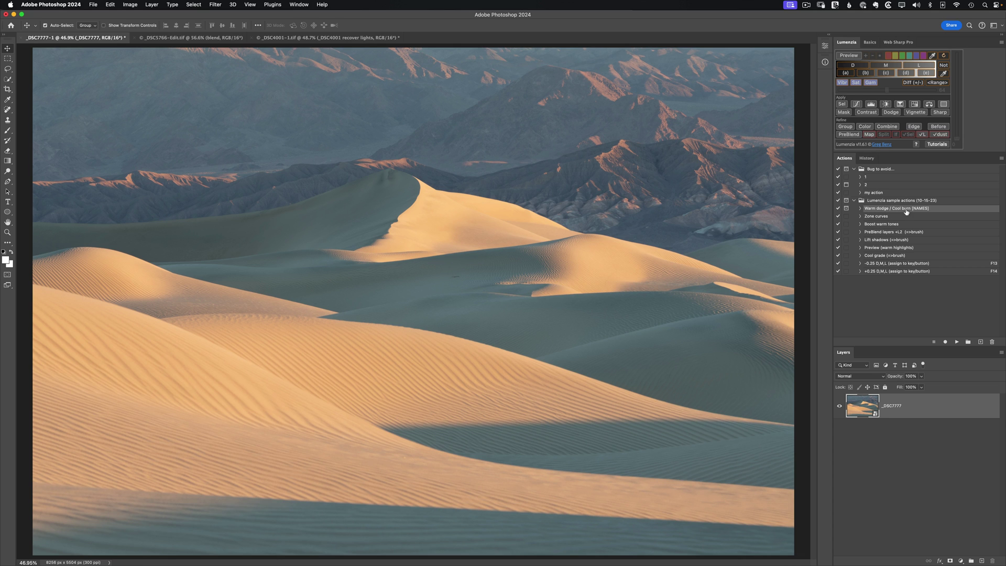
left_click(957, 341)
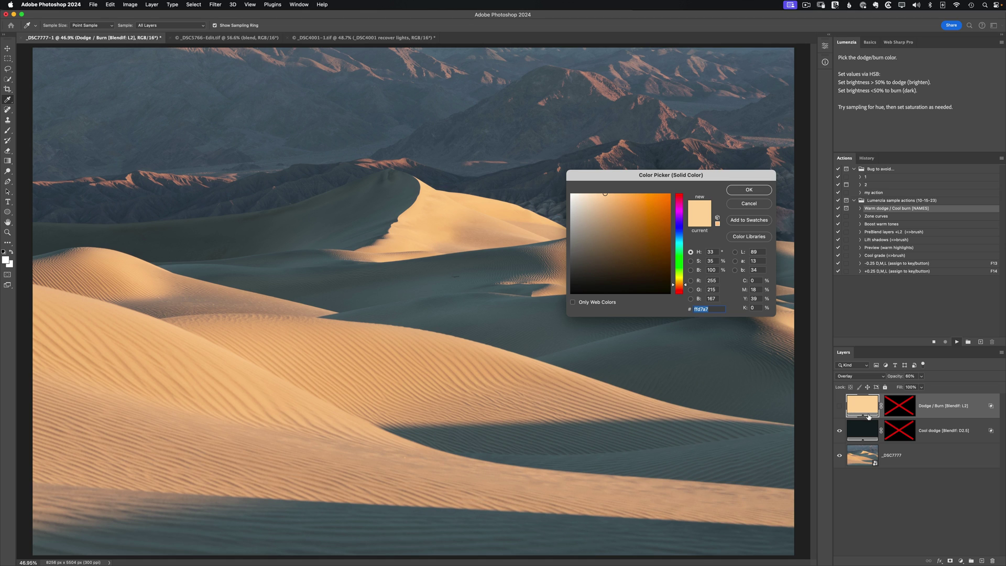
left_click(736, 193)
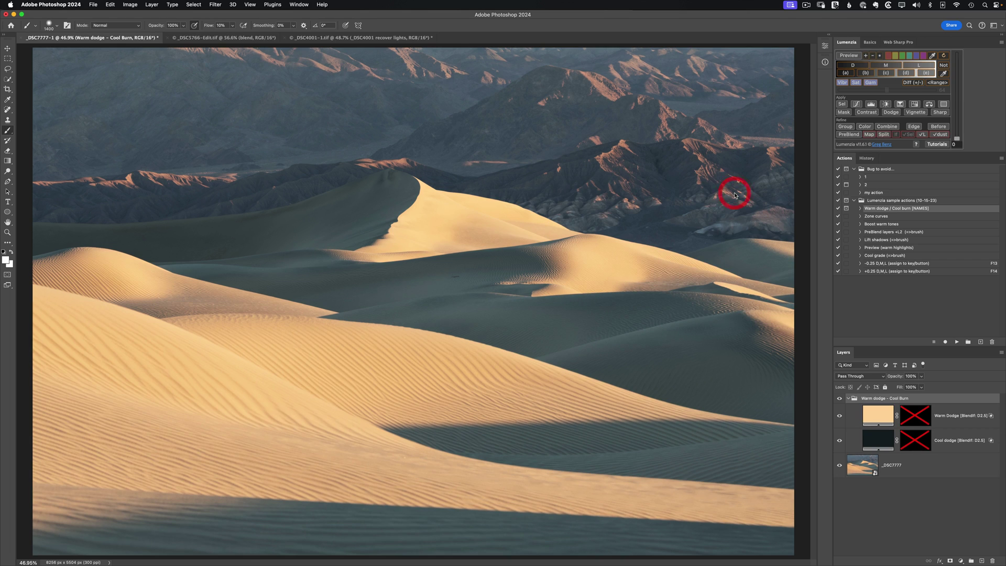
left_click(839, 399)
left_click(839, 400)
left_click(839, 399)
left_click(839, 400)
left_click(839, 399)
left_click(839, 399)
Rerun the action with the Dodge / Burn dialog disabled, then re-enable that dialog.
left_click(859, 209)
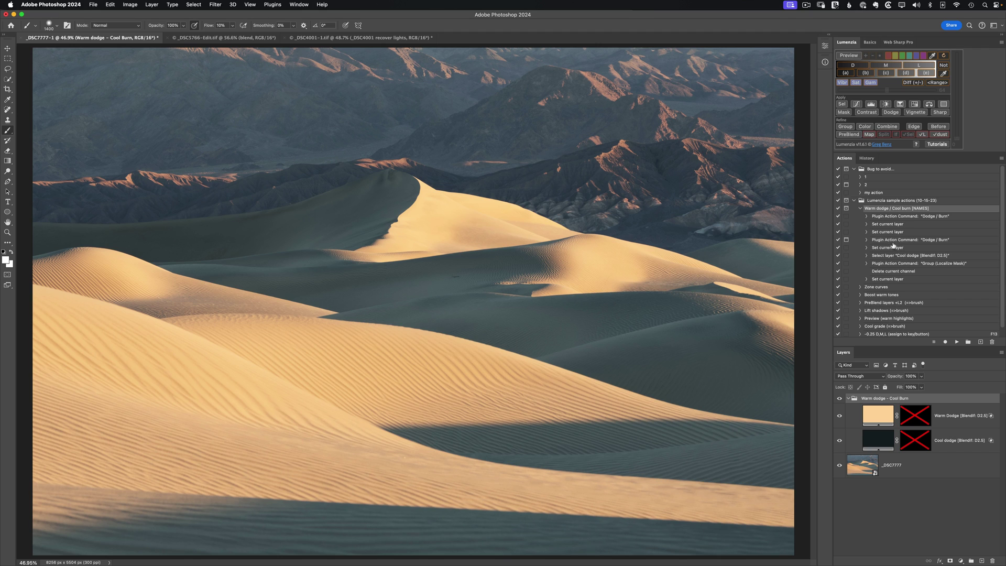
left_click(845, 240)
mouse_move(910, 400)
left_mouse_down()
mouse_move(943, 533)
mouse_move(991, 560)
left_mouse_up()
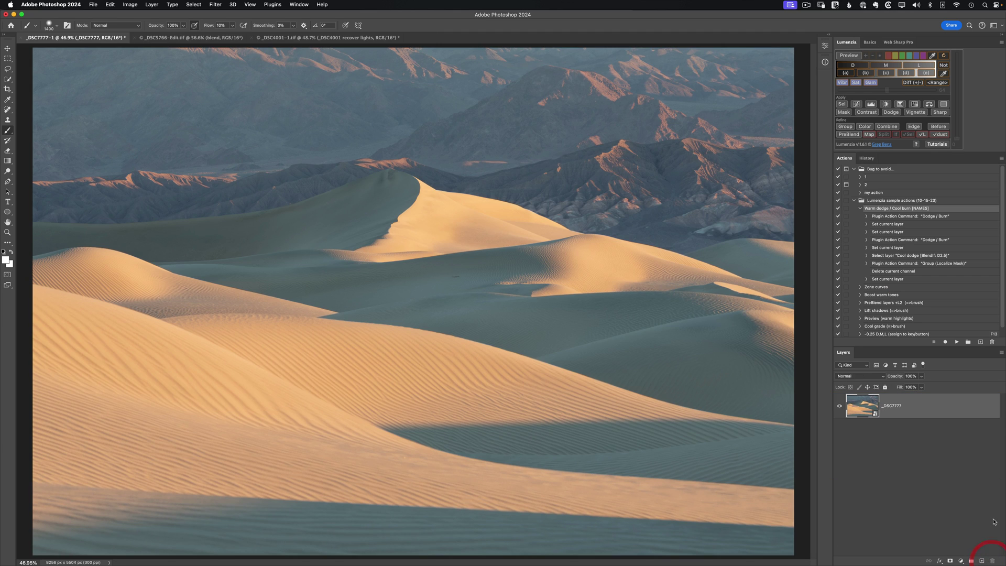
left_click(956, 342)
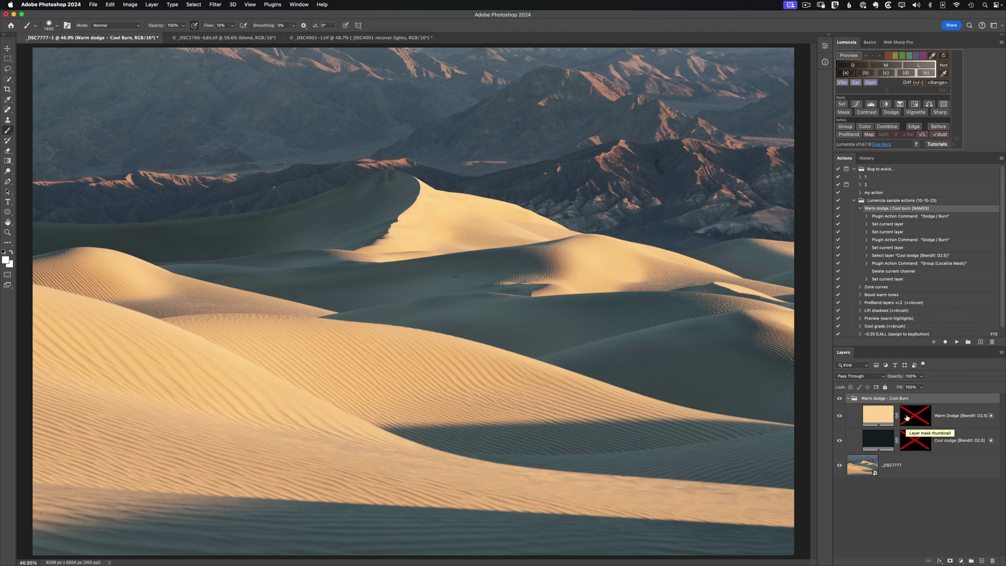
left_click(846, 239)
left_click(860, 209)
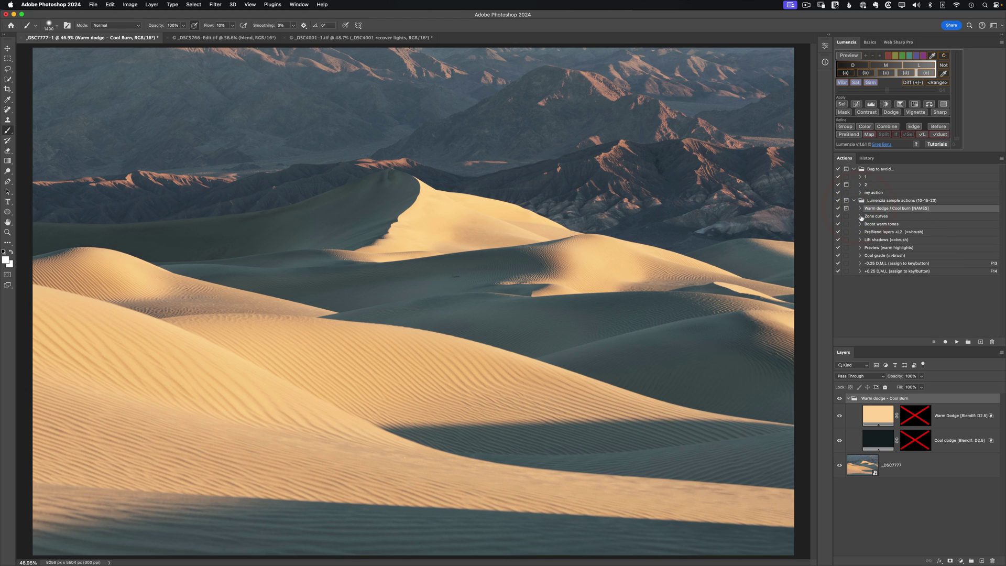
Run Zone curves, bend the Z(b) curve up (107 to 69), and collapse both groups.
left_click(871, 216)
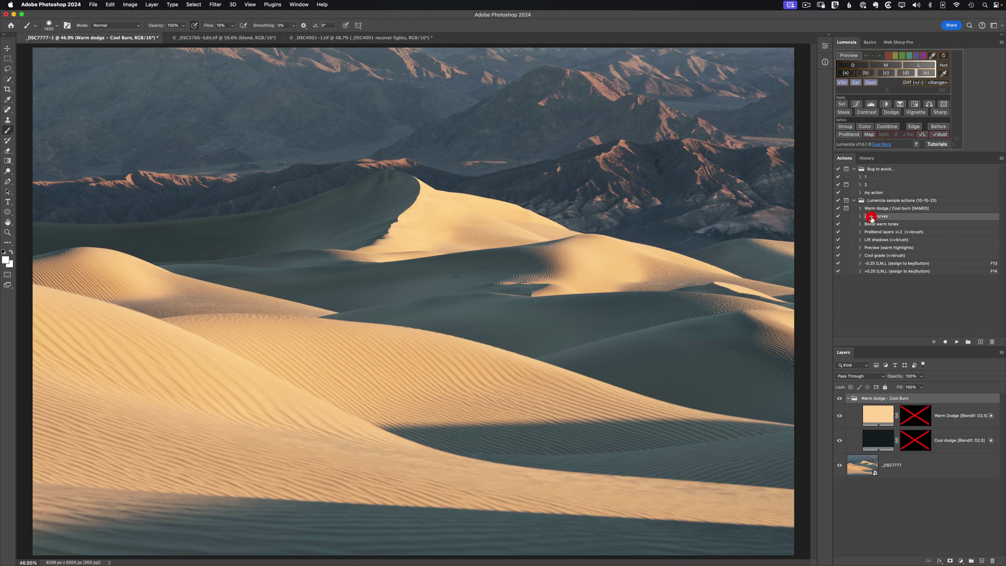
left_click(955, 342)
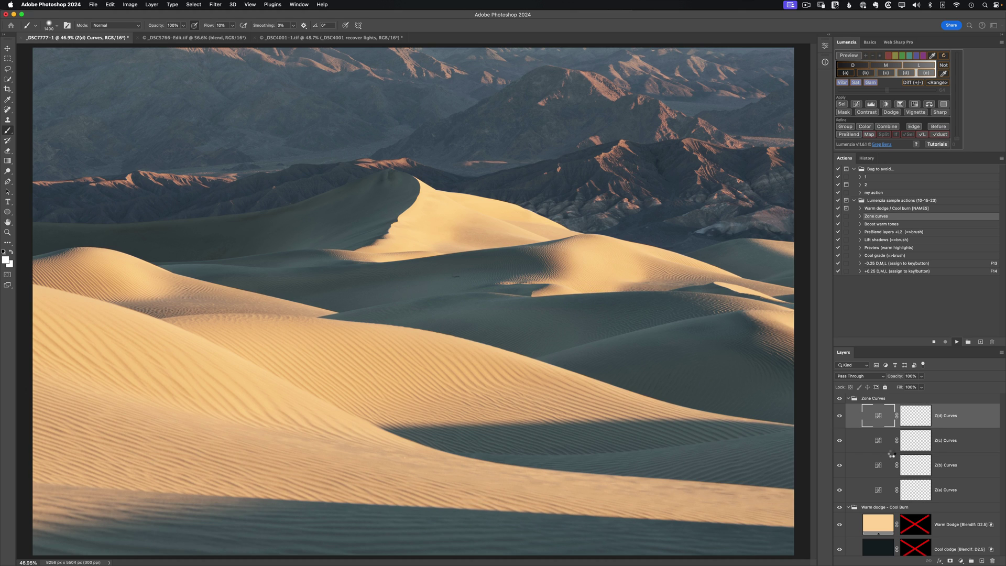
left_click(875, 491)
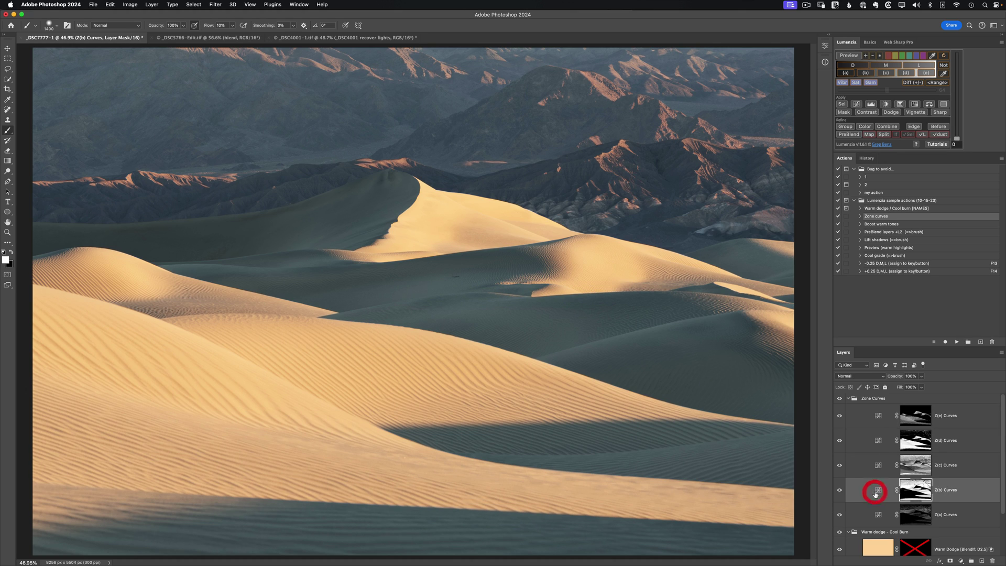
double_click(875, 491)
left_click_drag(758, 137, 759, 137)
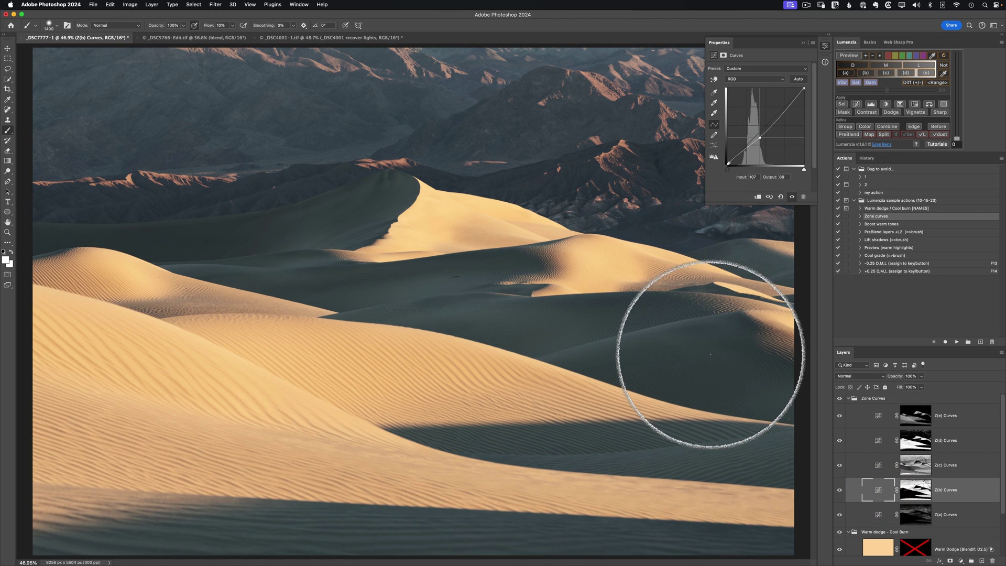
left_click(846, 400)
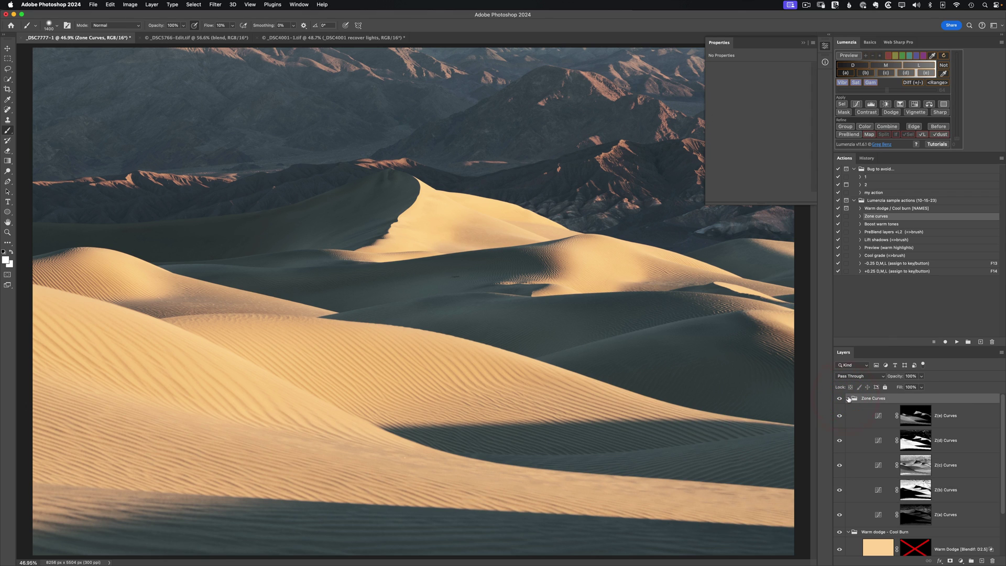
left_click(848, 399)
left_click(849, 408)
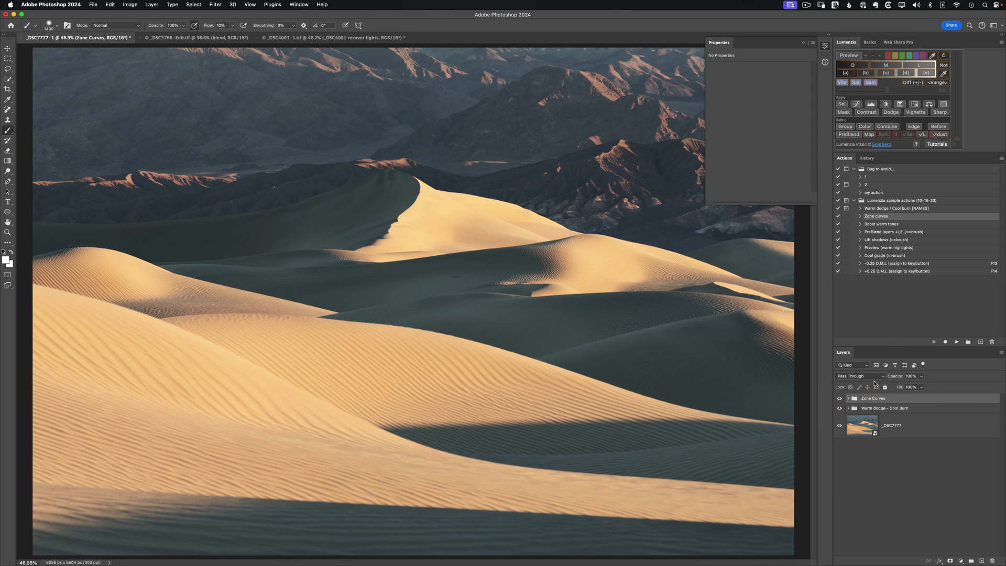
Run the Boost warm tones action and inspect its layer mask on its own.
left_click(882, 224)
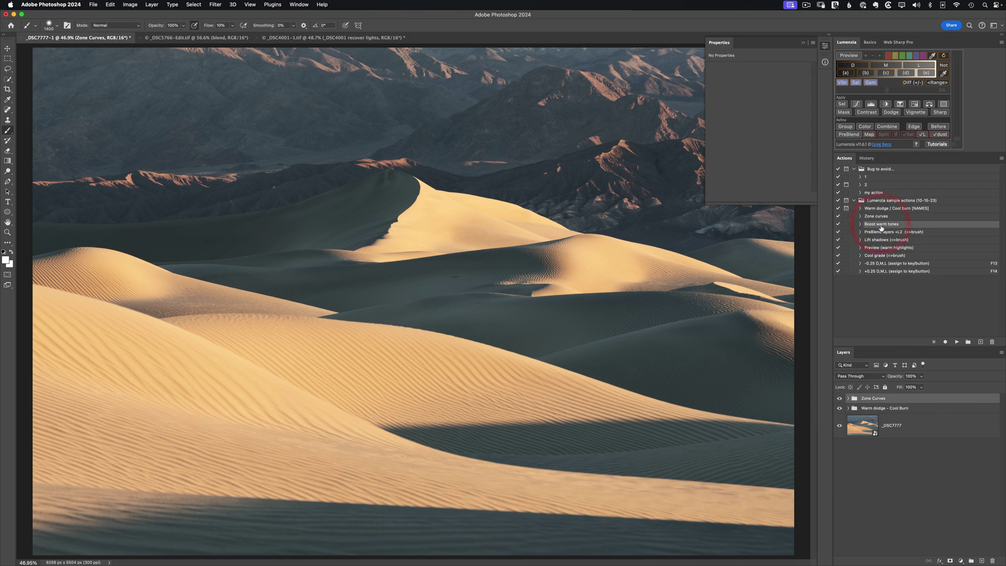
left_click(956, 341)
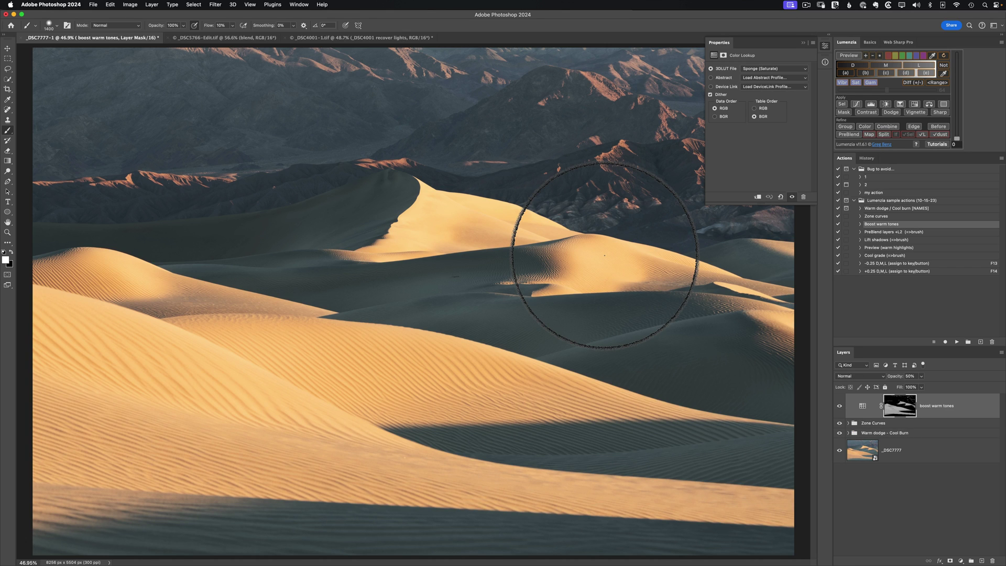
key("v")
left_click(898, 405, "alt")
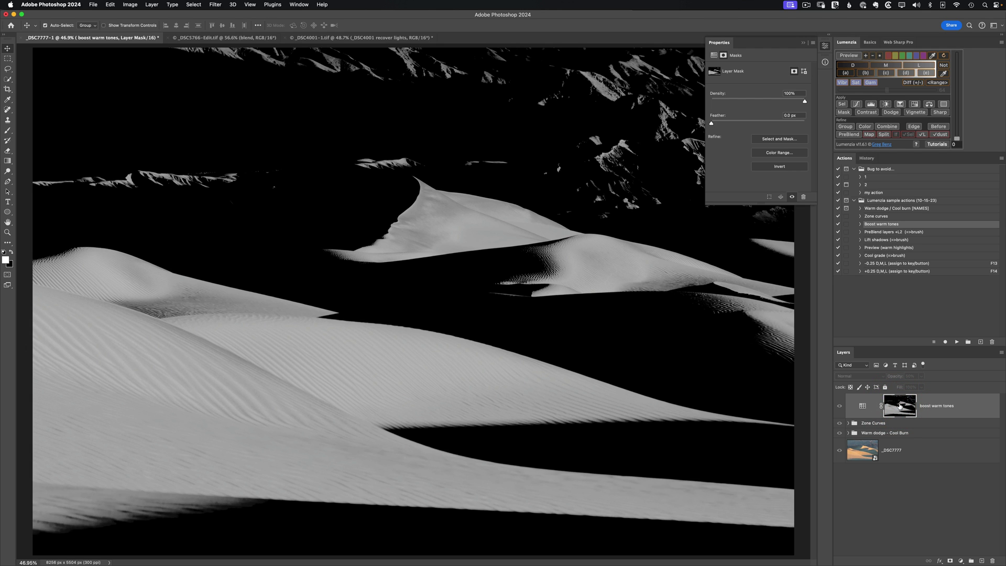
left_click(900, 406, "alt")
Compare the boost warm tones layer on and off, then raise its opacity to 100%.
left_click(840, 407)
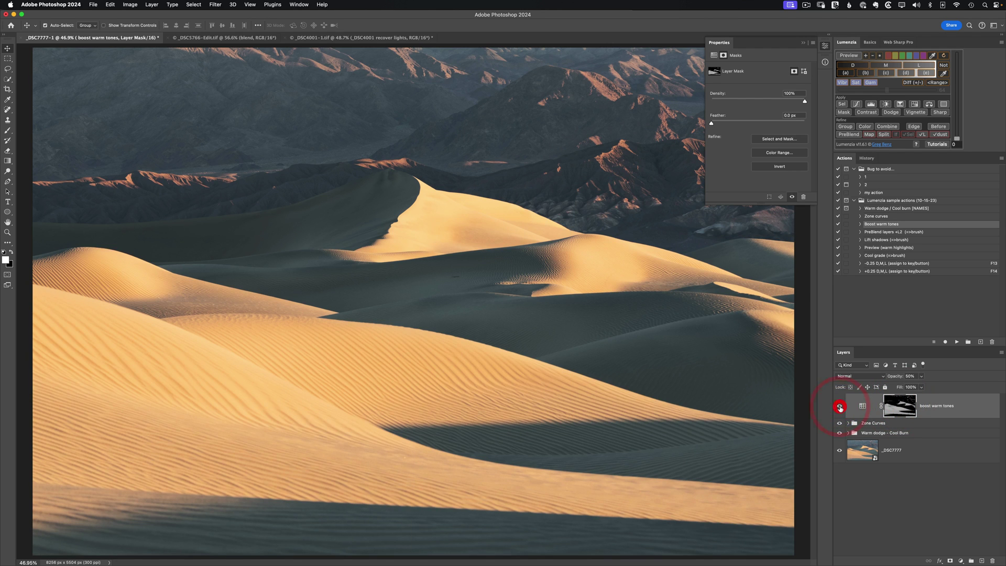
left_click(840, 407)
left_click_drag(895, 377, 951, 376)
Run Preview (warm highlights), toggle the L preview, and narrow the targeted colour range.
left_click(873, 248)
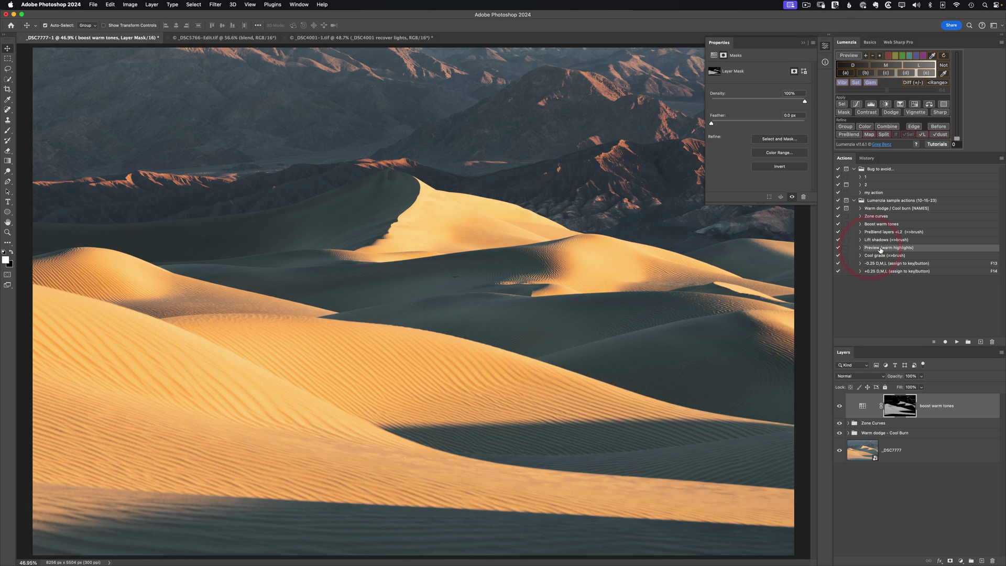
left_click(957, 341)
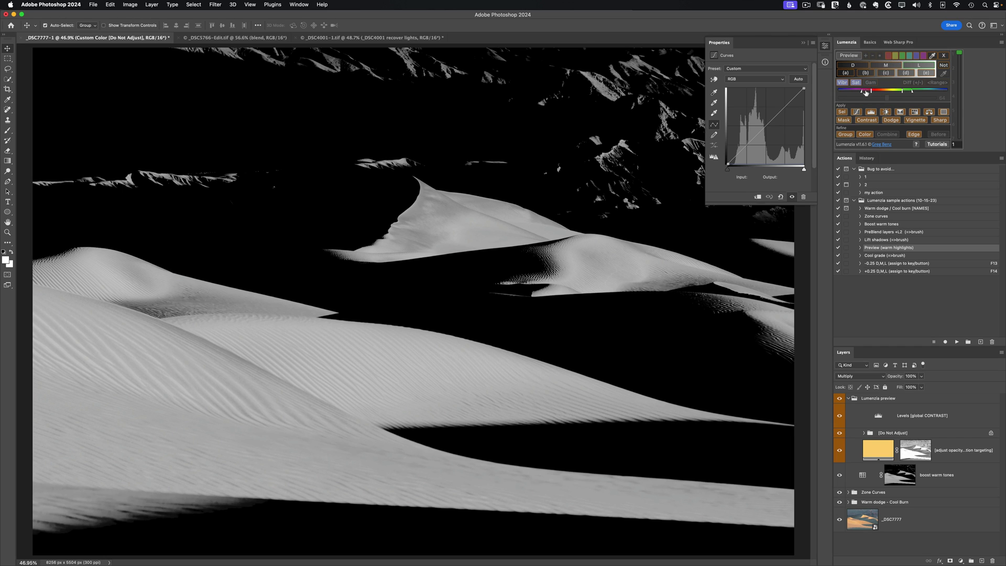
left_click(920, 67)
left_click(921, 68)
left_click(870, 91)
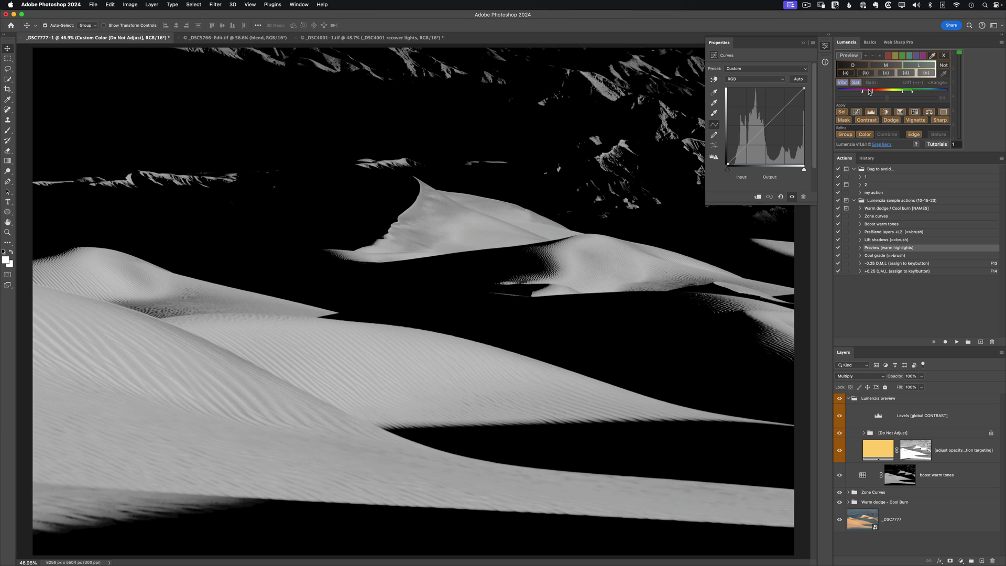
left_click(901, 93)
On _DSC5766-Edit.tif, run Cool grade (=>brush) and compare the blue Solid Color tint.
left_click(231, 40)
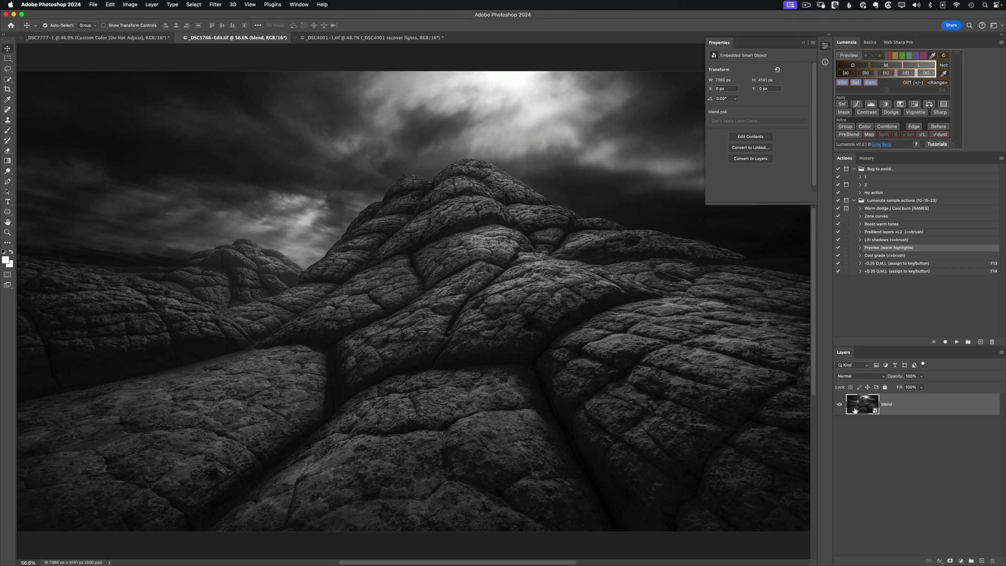
left_click(878, 255)
left_click(955, 341)
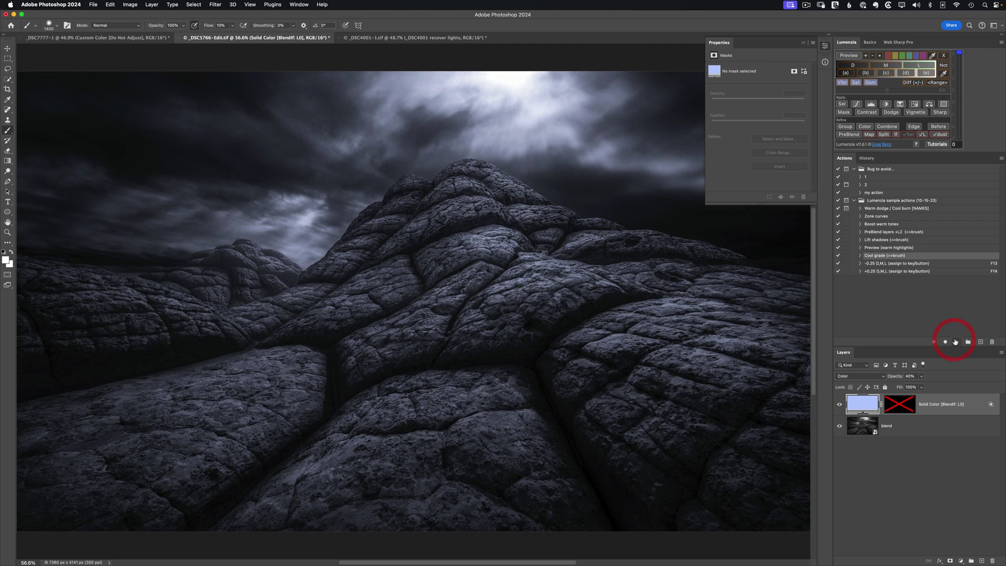
left_click(840, 404)
left_click(840, 404)
left_click(839, 404)
left_click(839, 404)
Lower the tint's opacity to 23% and limit it to the L2 zone.
mouse_move(895, 377)
left_mouse_down()
mouse_move(882, 384)
mouse_move(897, 377)
left_mouse_up()
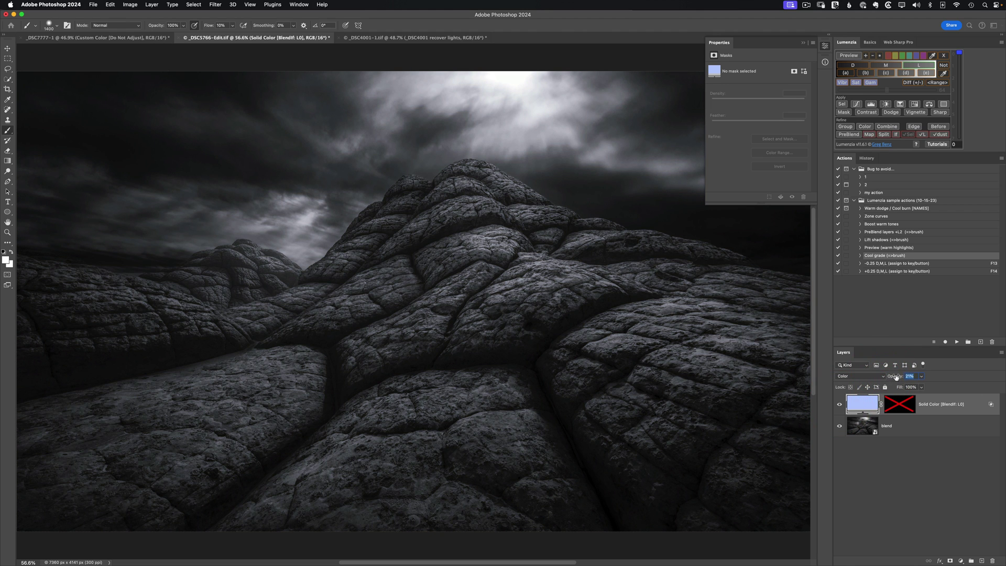
left_click(839, 404)
left_click(840, 404)
left_click(860, 255)
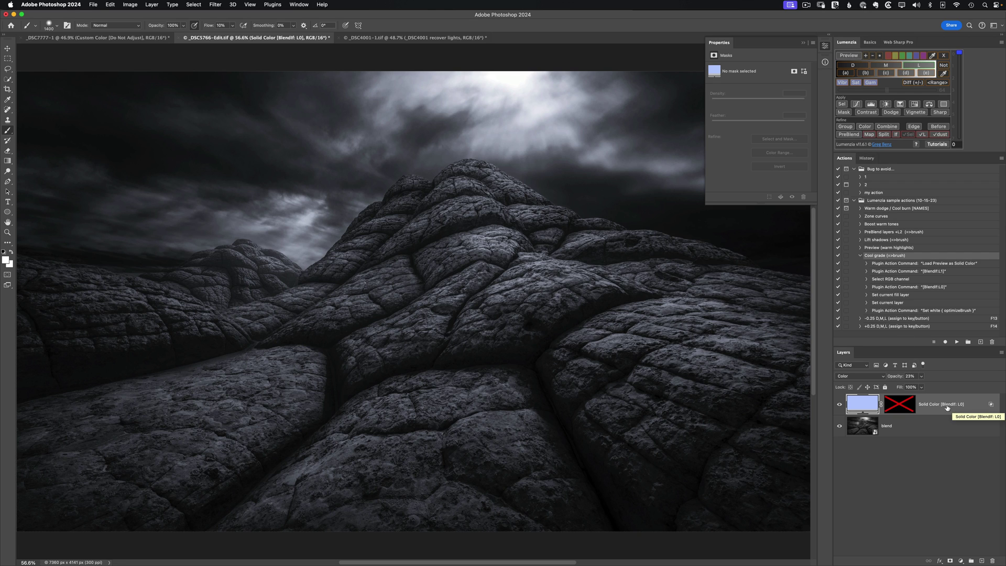
left_click(959, 77)
On the _DSC4001 staircase, run PreBlend layers +L2 (=>brush), narrowed to the L3 zone as a selection.
left_click(860, 256)
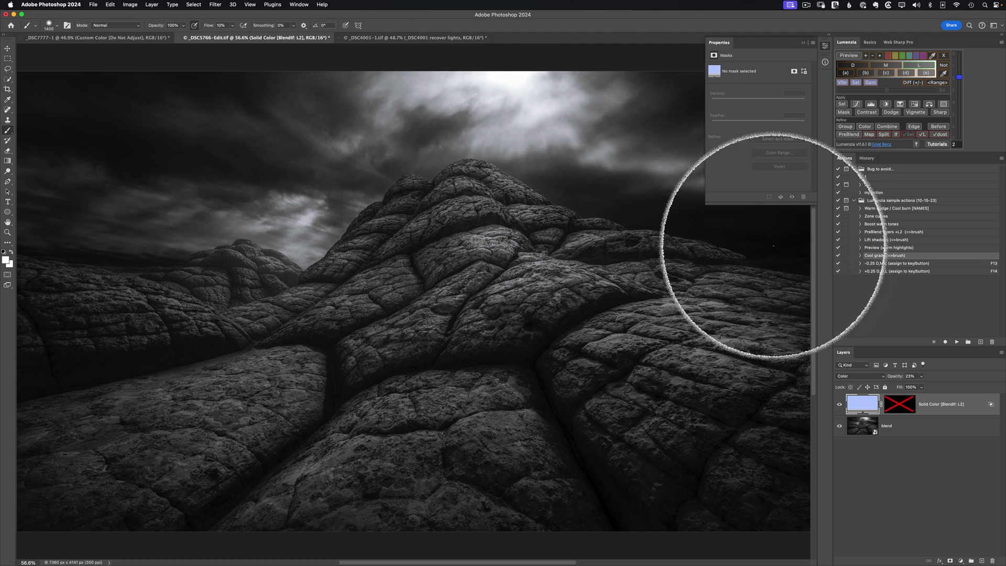
left_click(391, 37)
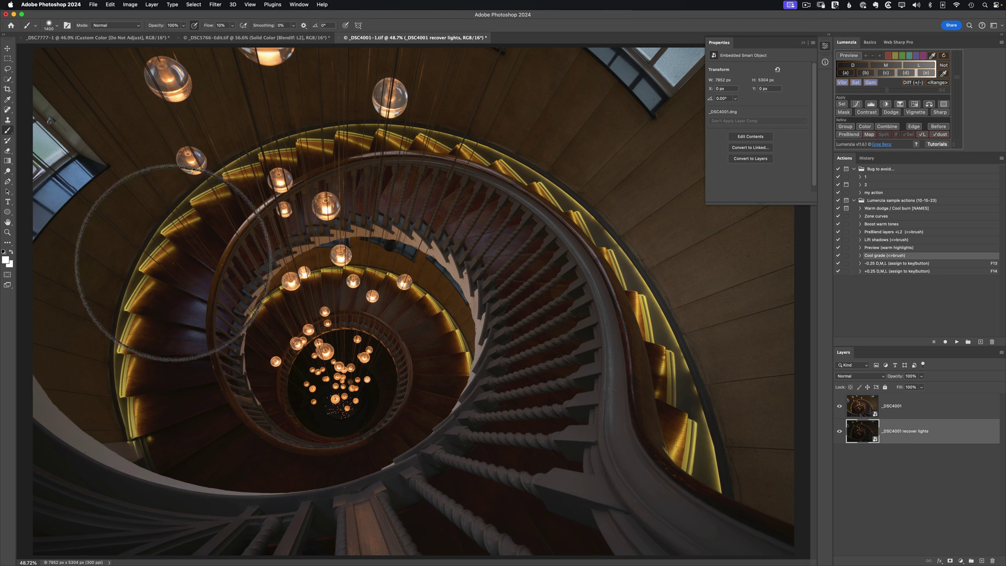
left_click(8, 162)
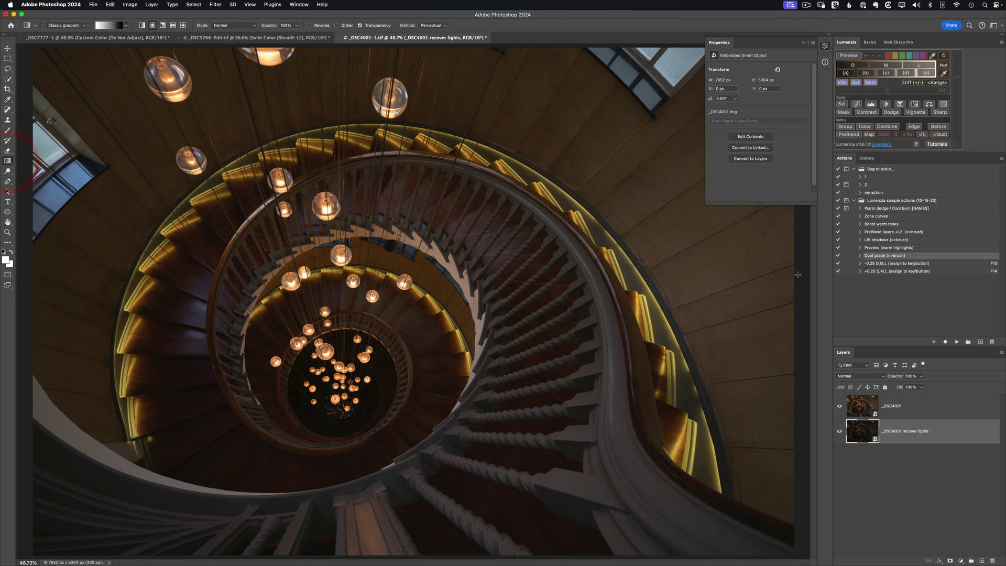
left_click(873, 232)
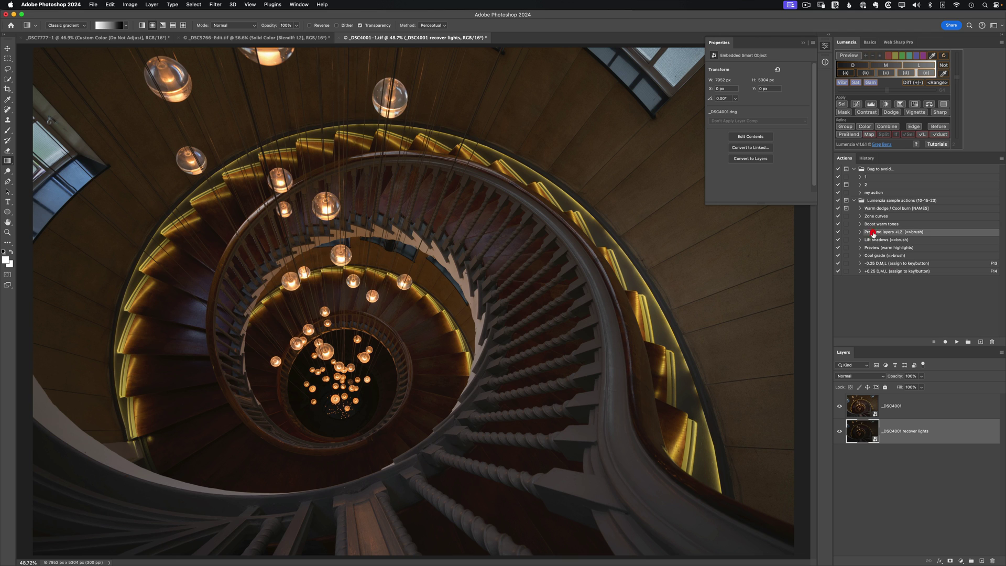
left_click(956, 341)
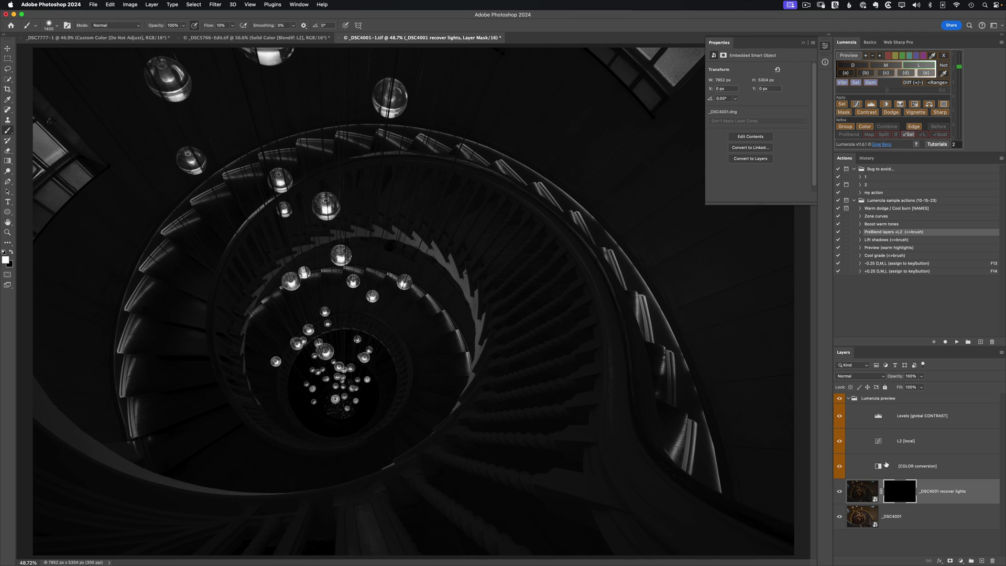
left_click(959, 82)
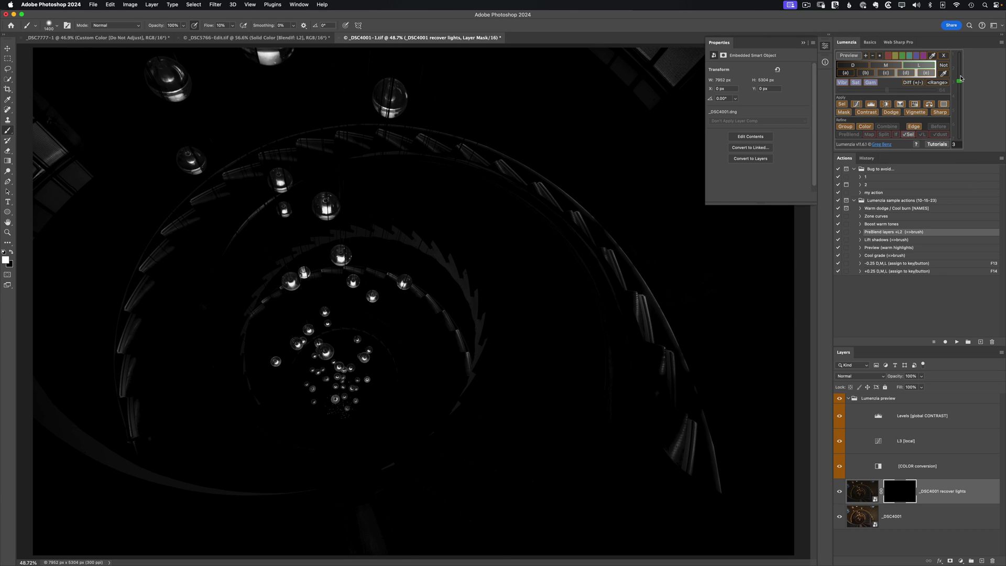
left_click(841, 104)
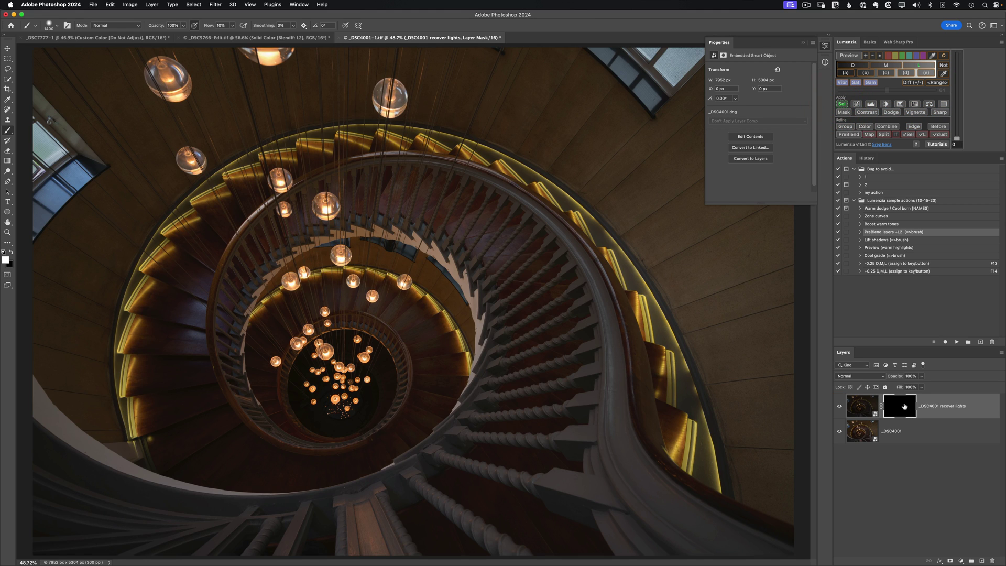
Deselect, run the Lift shadows action, and compare the lift shadows group on and off.
key("super+d")
left_click(878, 240)
left_click(859, 240)
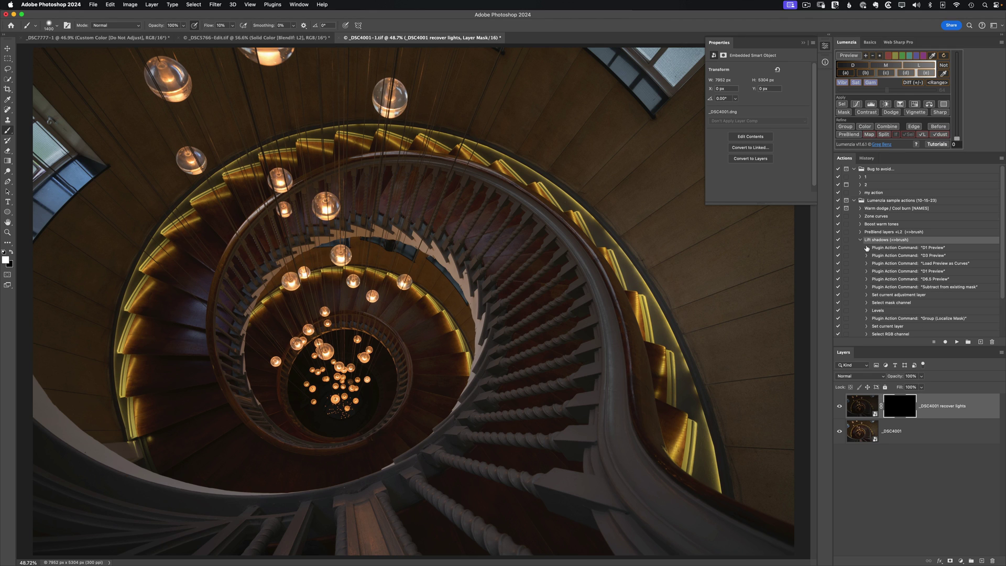
left_click(860, 239)
left_click(956, 341)
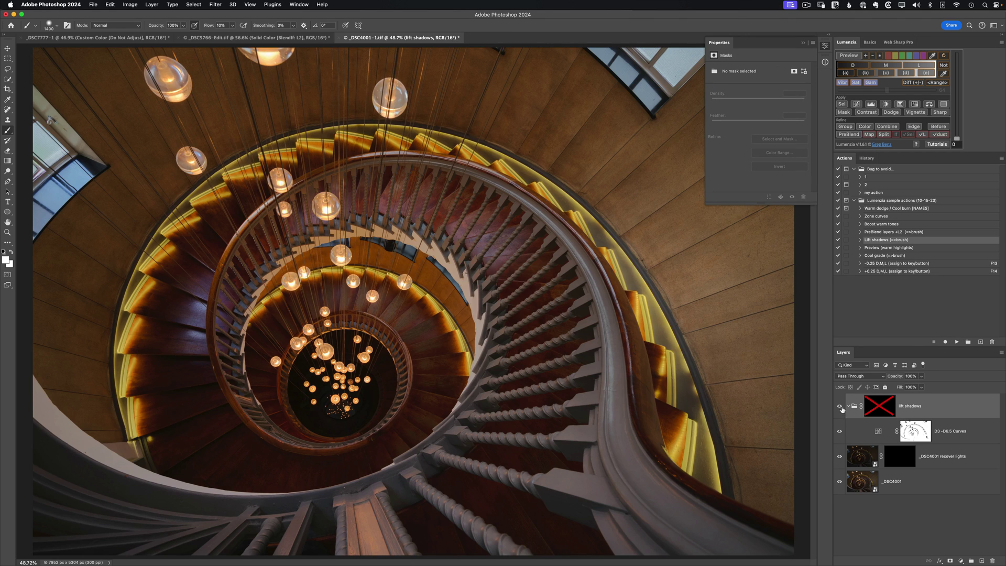
left_click(840, 406)
left_click(840, 407)
left_click(840, 406)
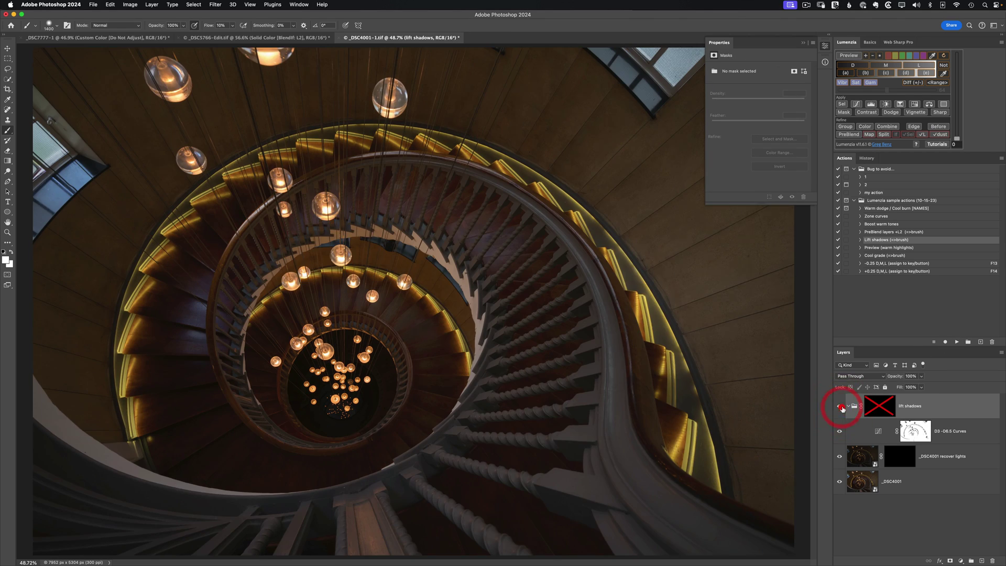
left_click(840, 407)
Enable the group's black mask, paint the lift into the stairwell centre, and fade it.
left_click(880, 409, "shift")
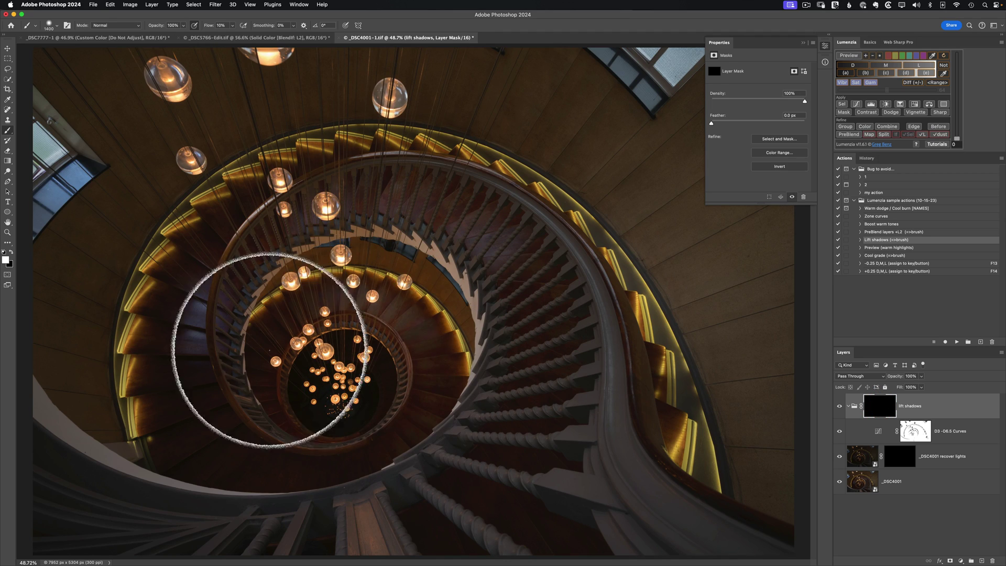
mouse_move(406, 459)
left_mouse_down()
mouse_move(269, 281)
mouse_move(348, 426)
mouse_move(304, 292)
left_mouse_up()
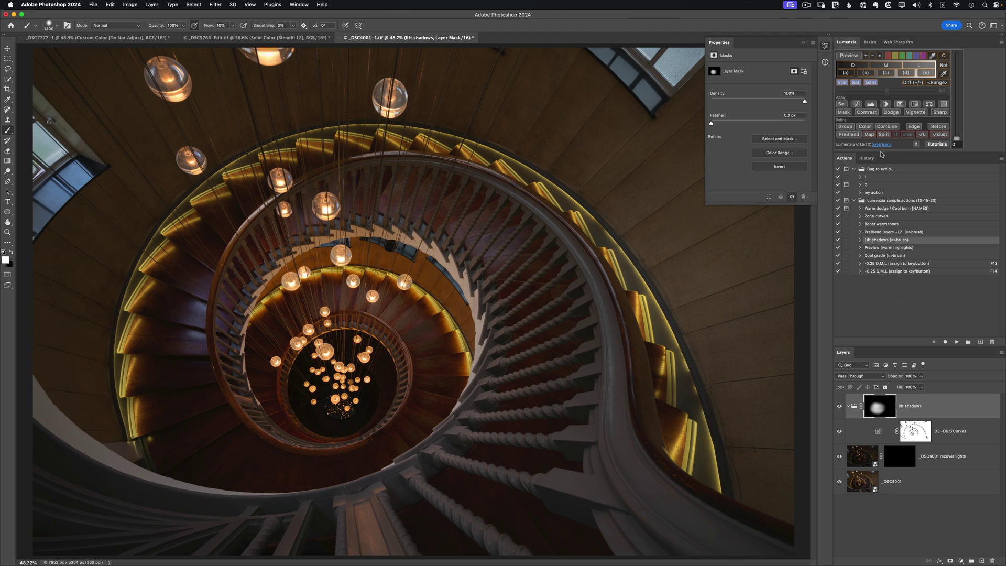
left_click(870, 42)
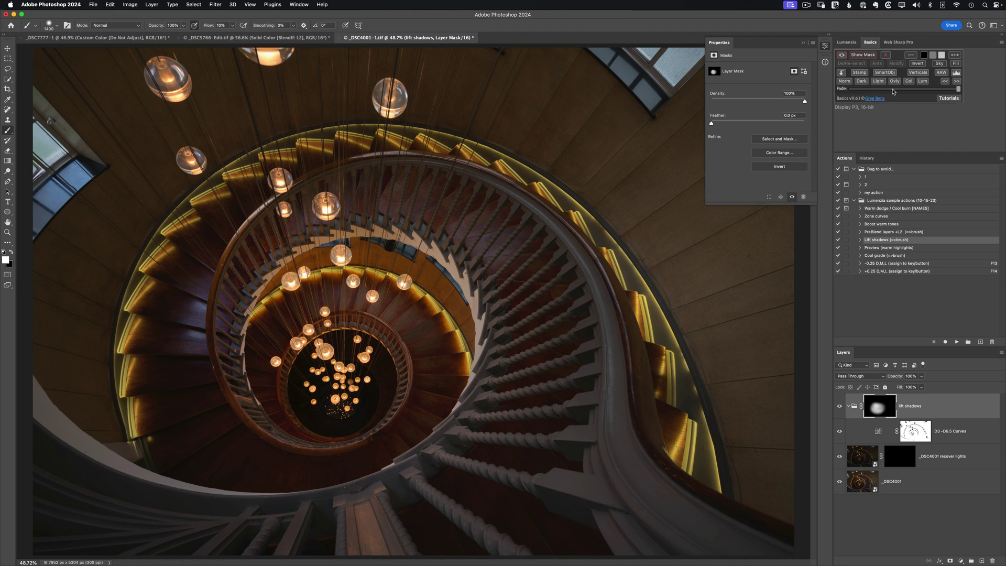
left_click(893, 88)
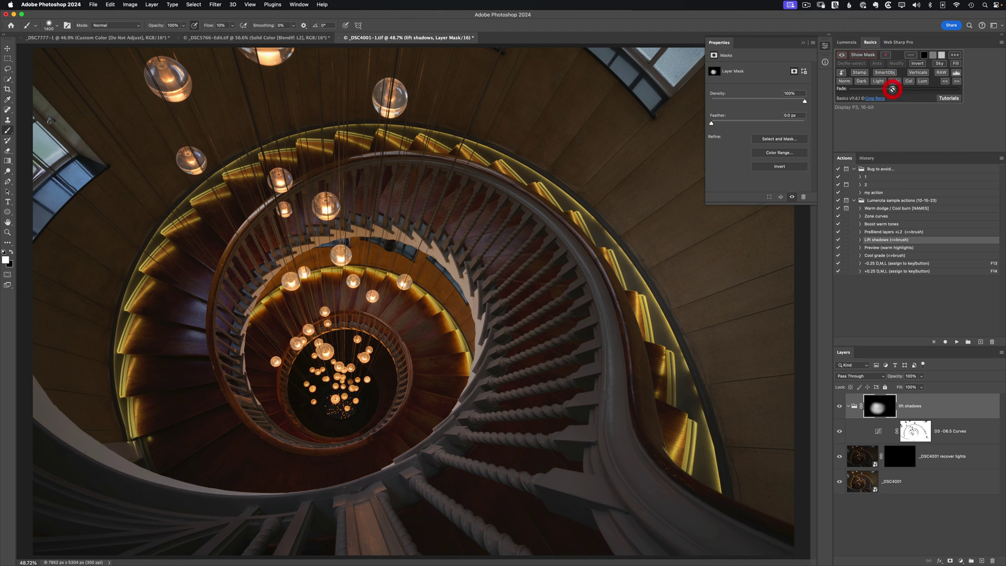
left_click(840, 407)
left_click(840, 407)
left_click(840, 407)
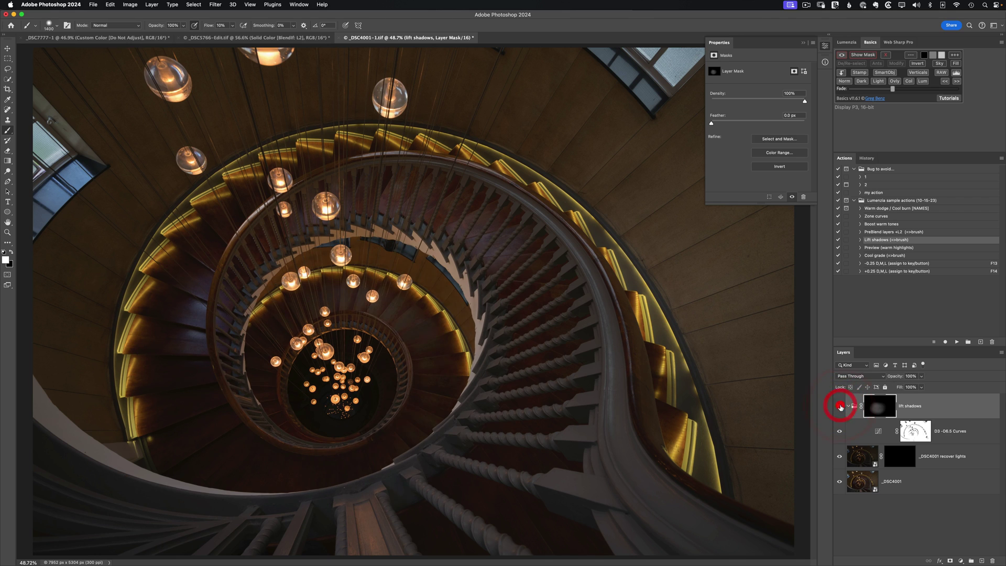
left_click(840, 407)
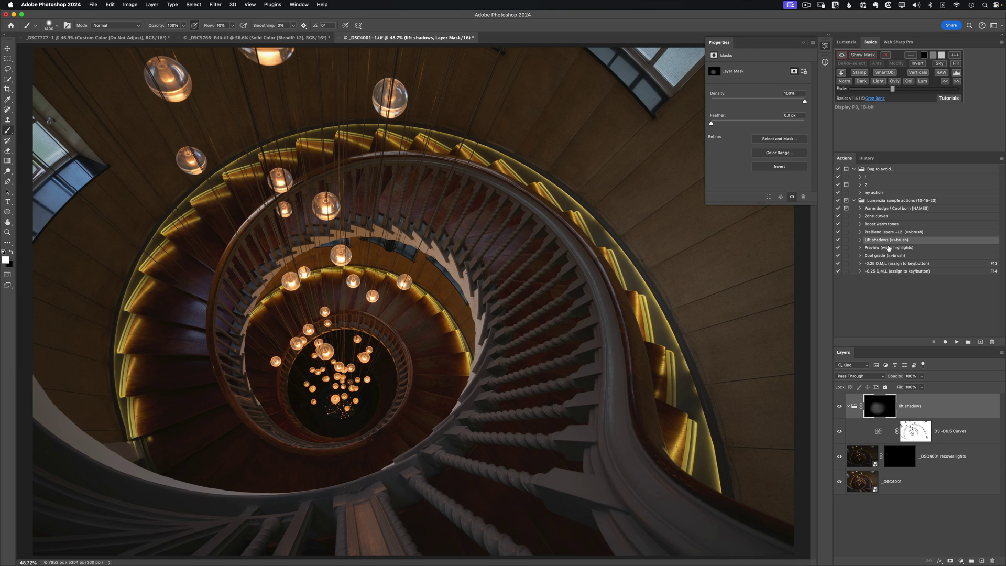
Select the +0.25 D,M,L action and preview an L luminosity mask with Lumenzia.
key("v")
left_click(876, 271)
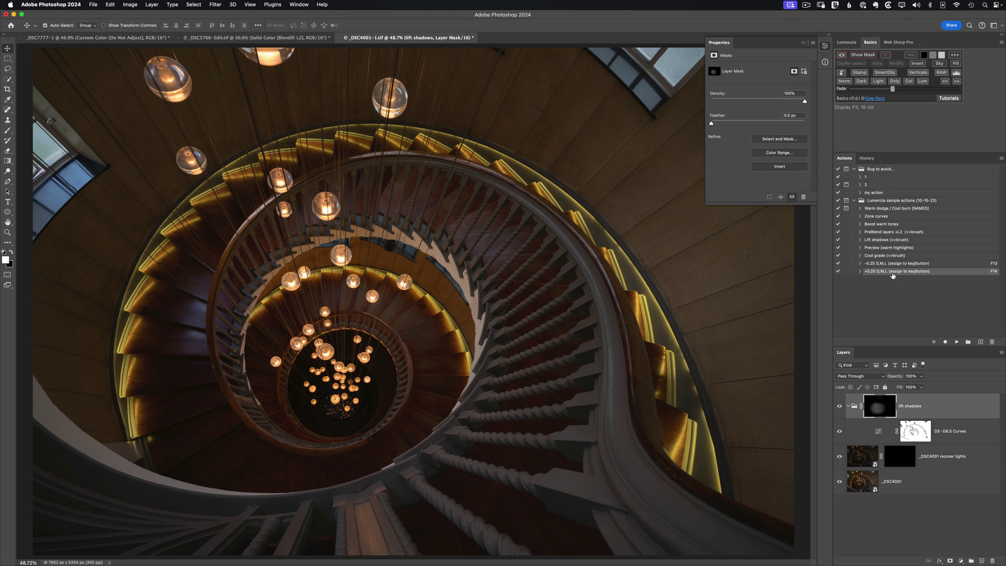
left_click(850, 44)
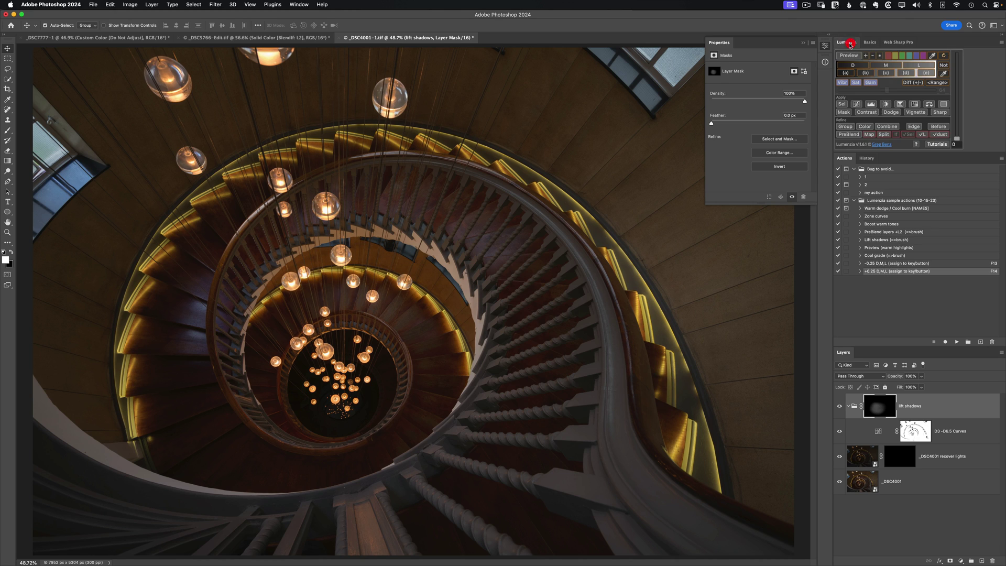
left_click(917, 65)
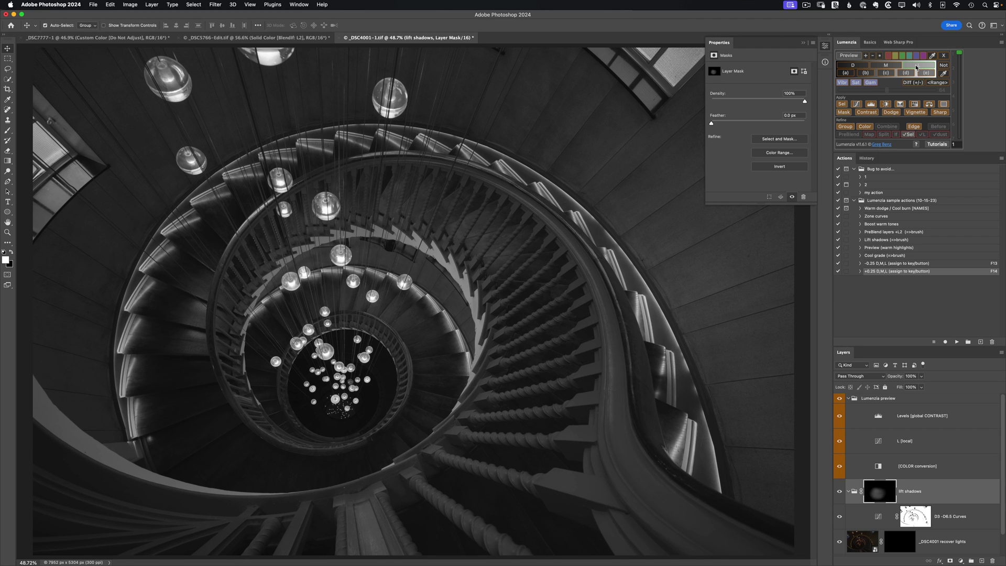
Step the L preview precision up and down in 0.25 increments, ending at 2.75.
key("F13")
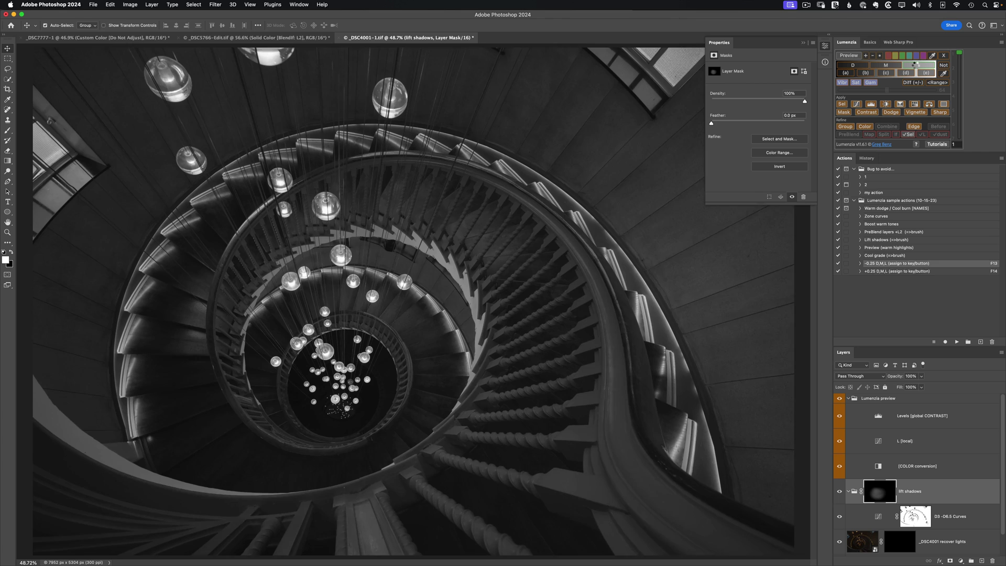
key("F14")
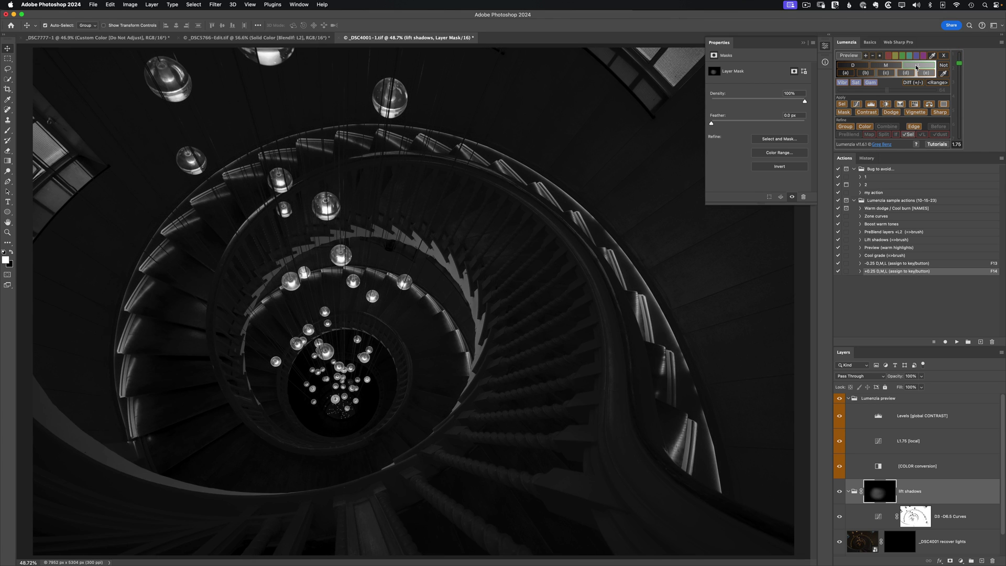
key("F13")
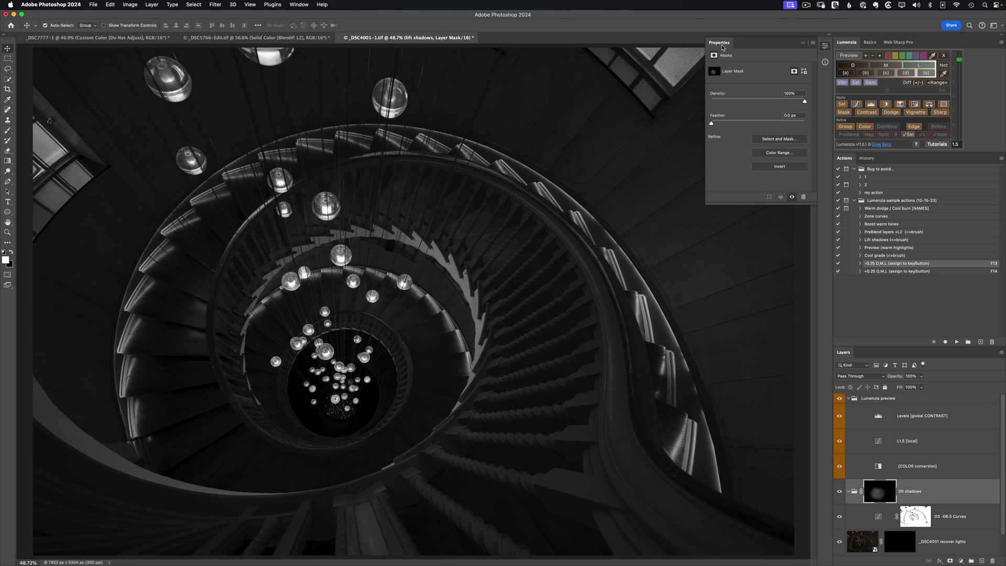
key("F14")
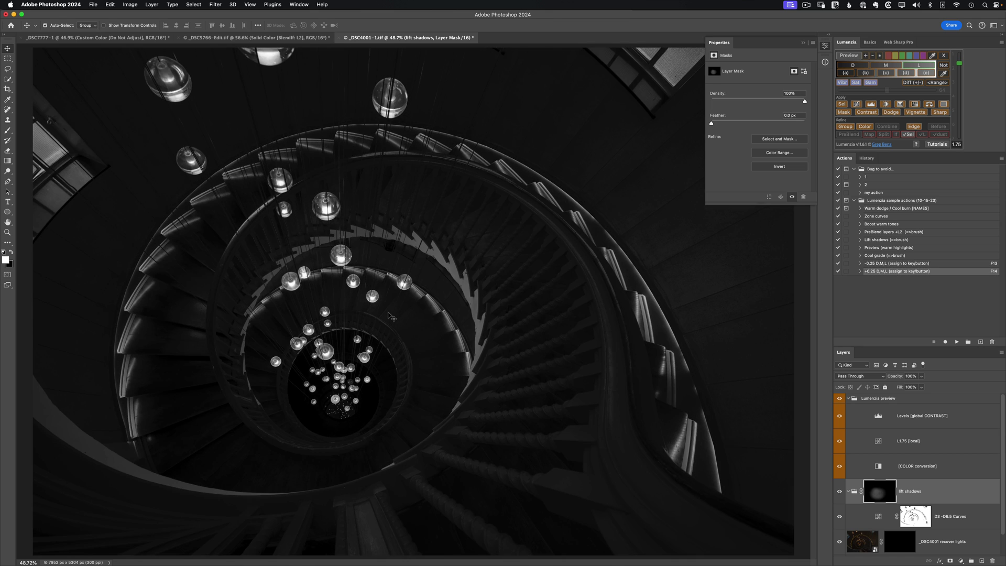
key("F13")
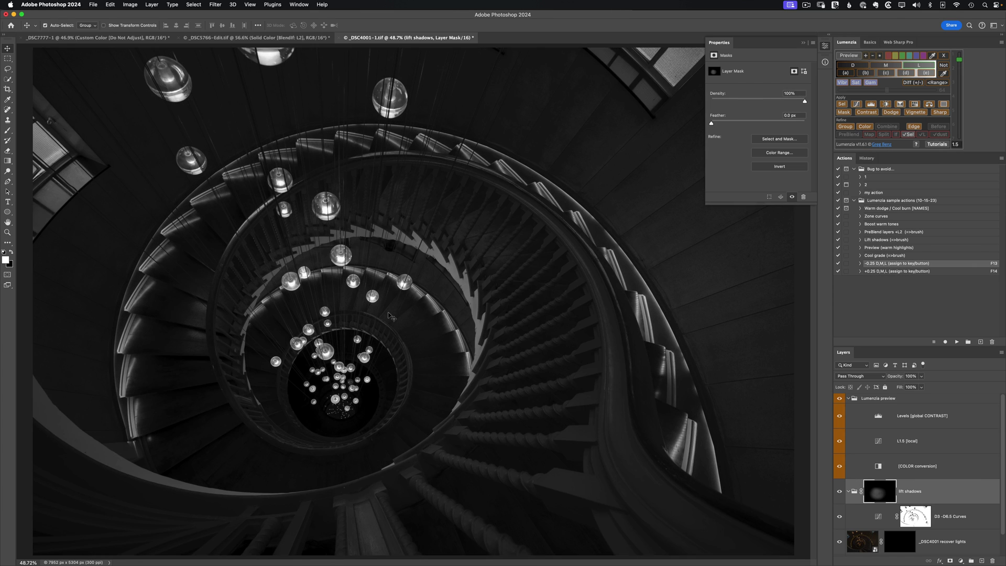
key("F14")
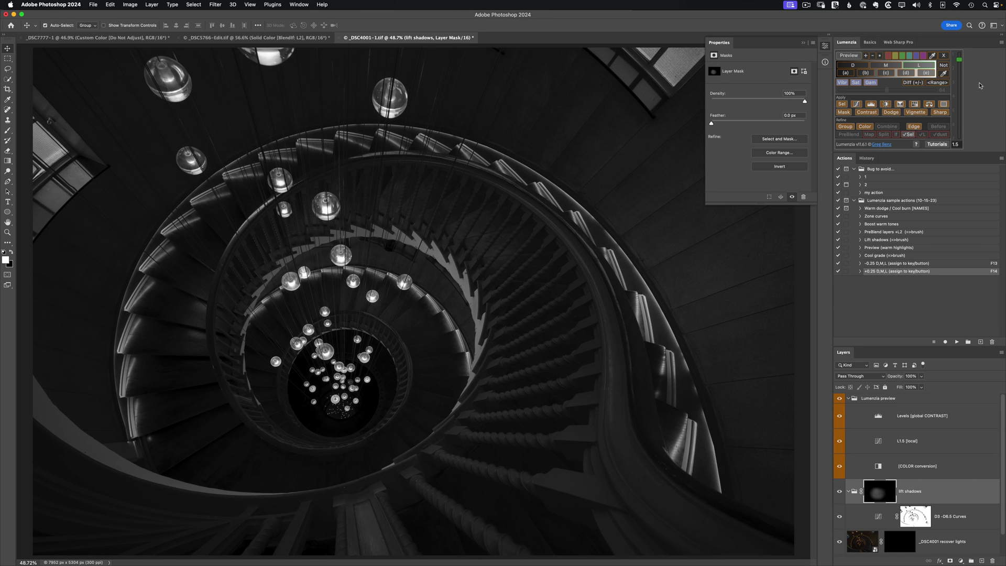
key("F13")
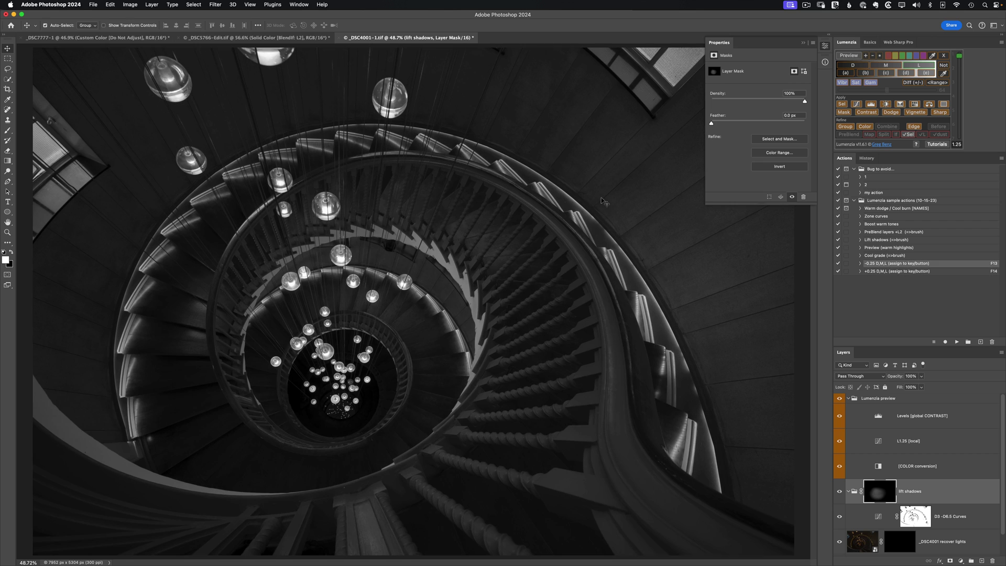
key("F14")
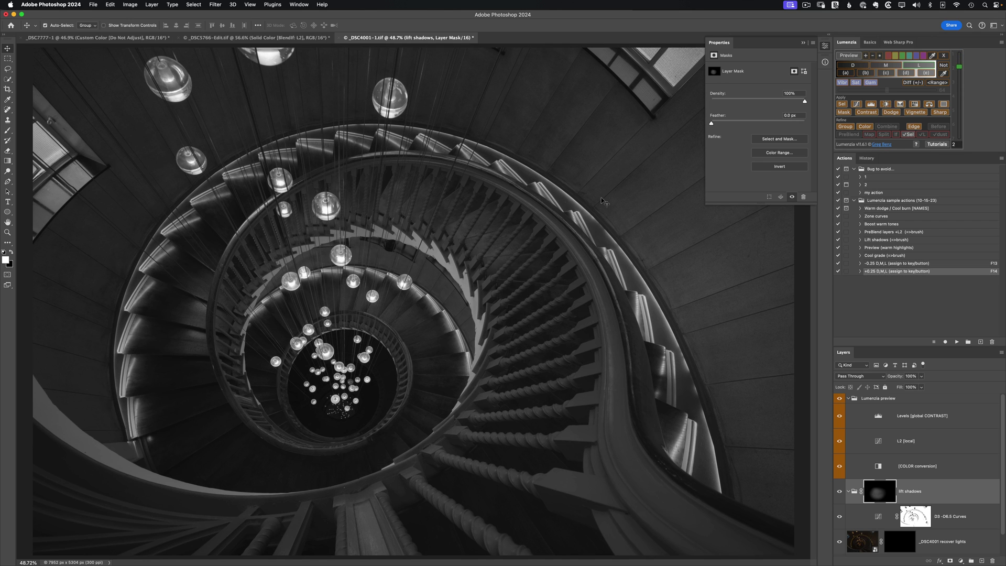
key("F14")
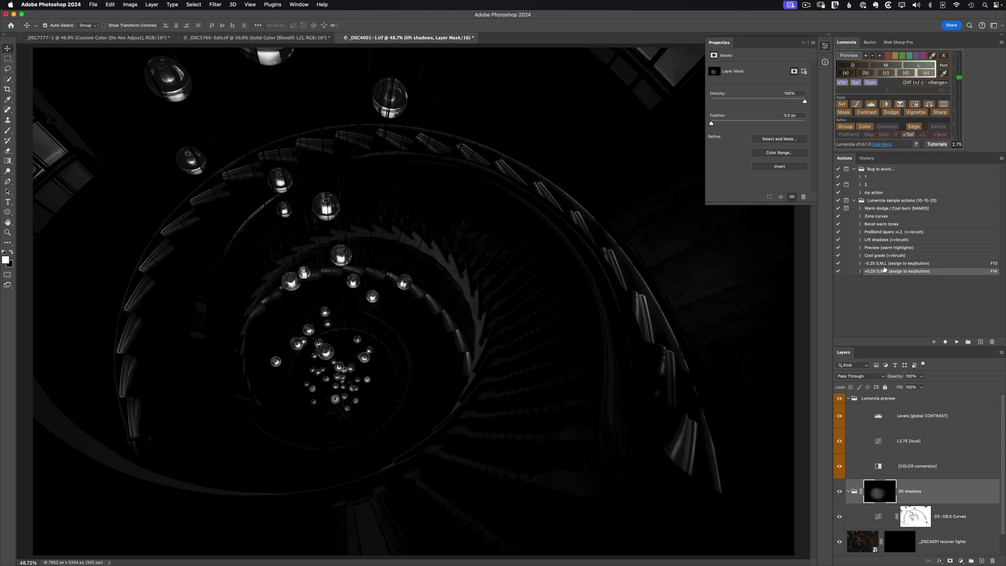
Open Utilities > Recordable Actions and delete the +0.25 D,M,L action's old increment step.
left_click(1002, 43)
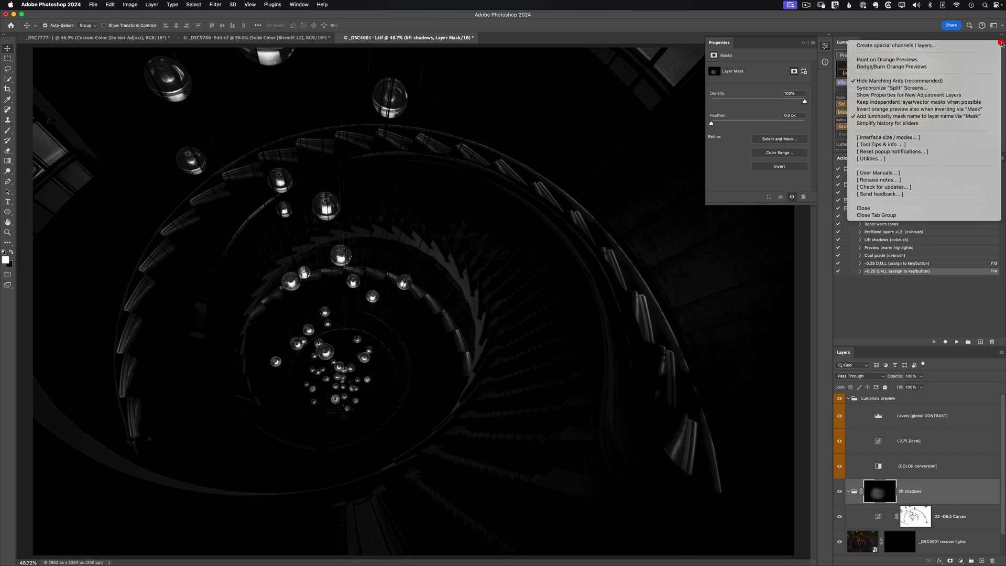
left_click(922, 158)
left_click(589, 234)
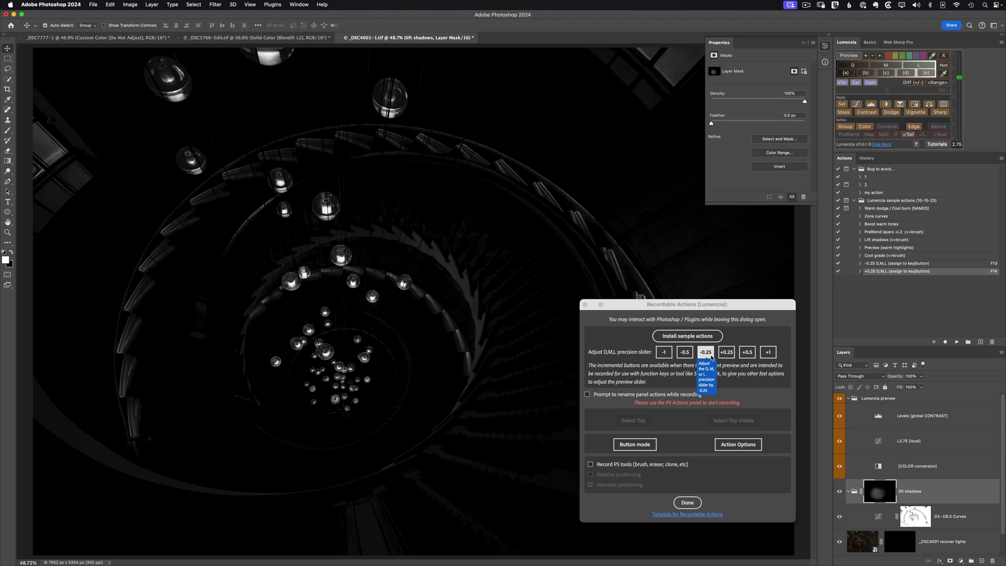
left_click(860, 271)
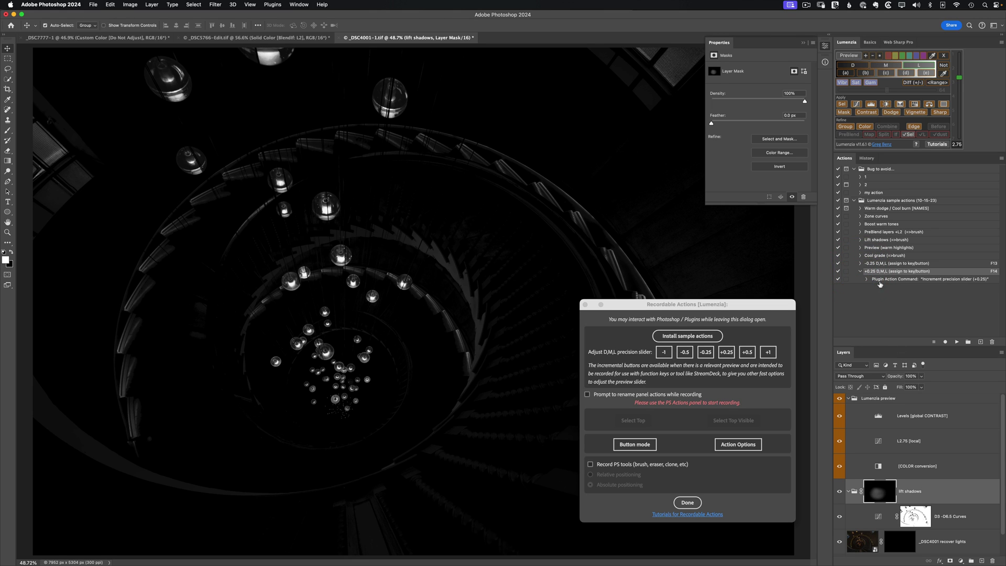
mouse_move(880, 283)
left_mouse_down()
mouse_move(970, 342)
mouse_move(992, 343)
left_mouse_up()
Re-record a +1 precision slider increment step into the +0.25 D,M,L action.
left_click(944, 341)
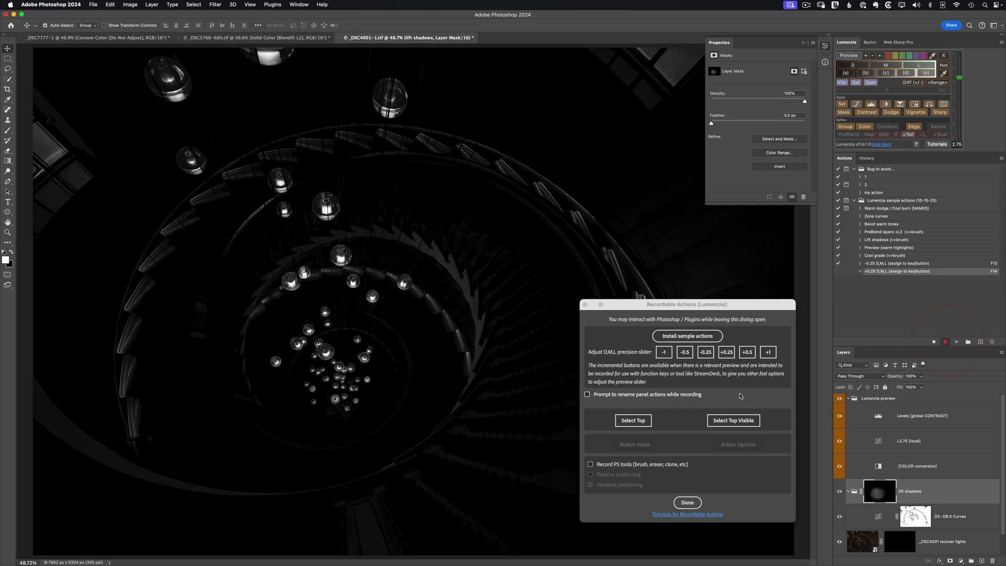
left_click(768, 352)
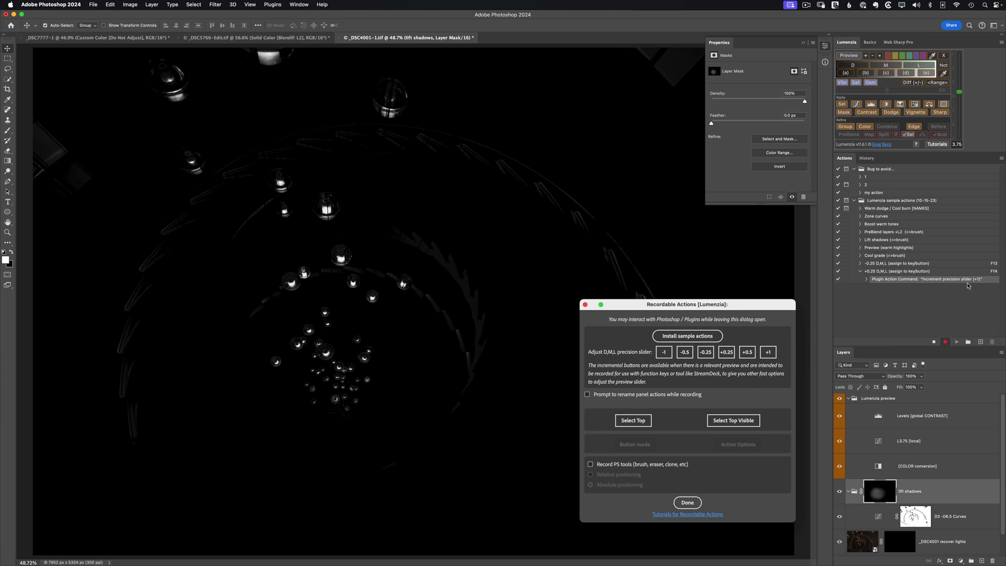
left_click(933, 341)
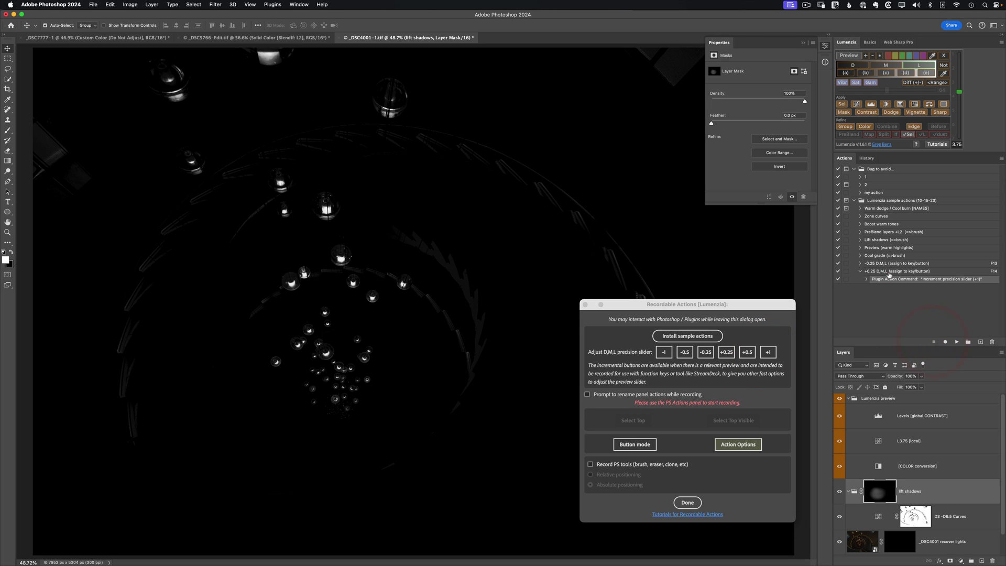
left_click(889, 271)
Test the F13/F14 keys on the luminosity preview (4.5, 6.5), then cancel the preview.
key("F14")
key("F14")
key("F14")
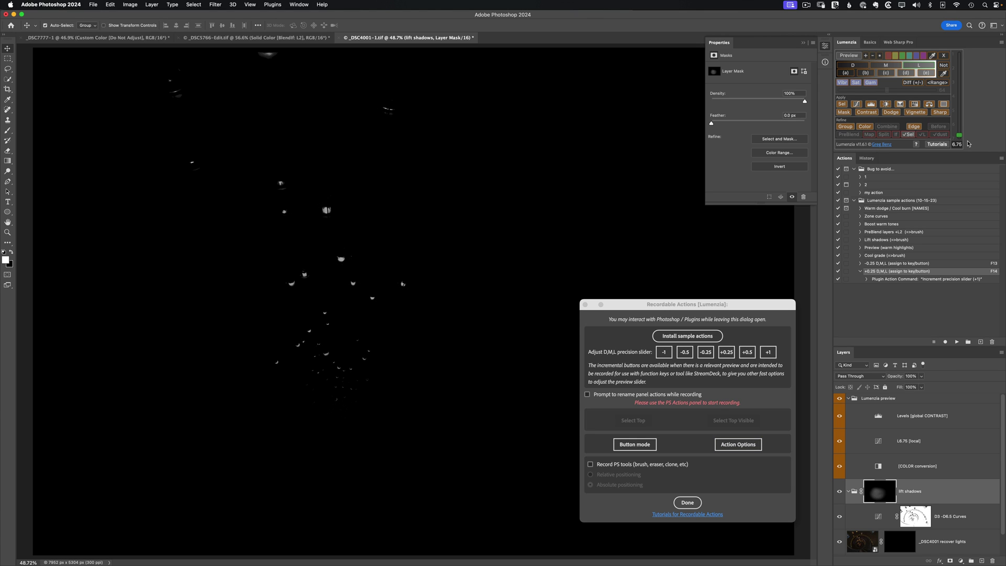
key("F13")
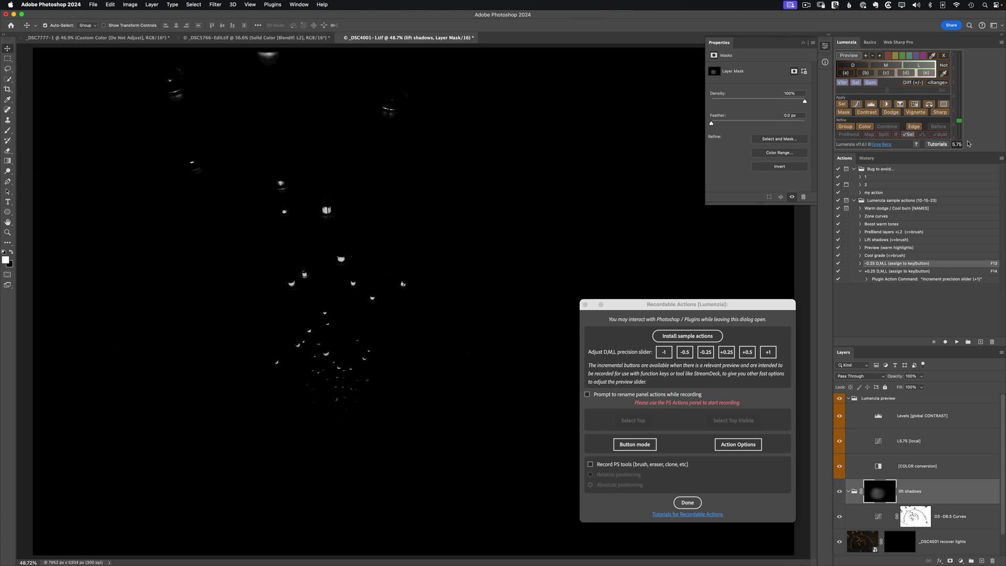
key("F13")
key("F13")
key("F13")
key("F13")
key("F13")
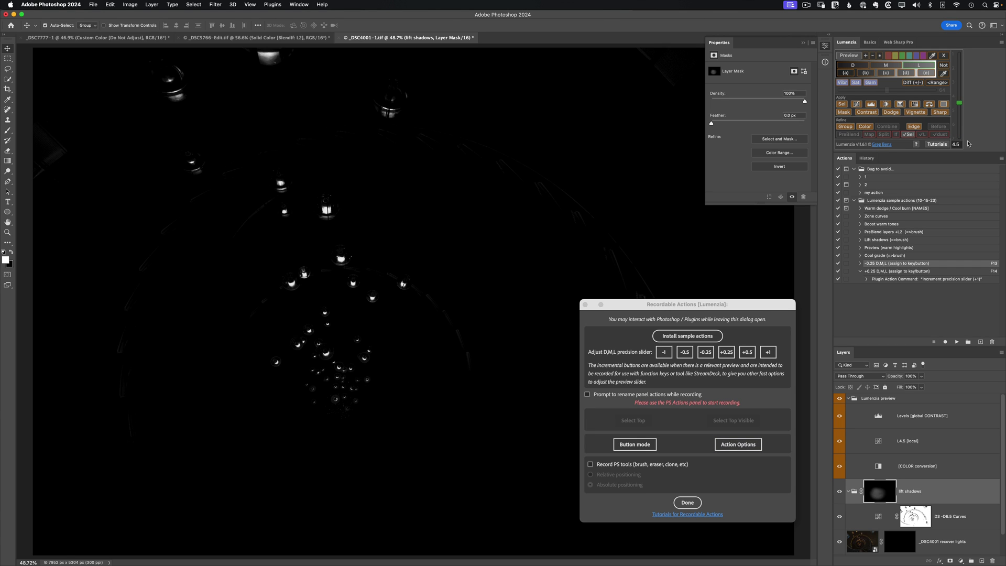
key("F14")
key("F14")
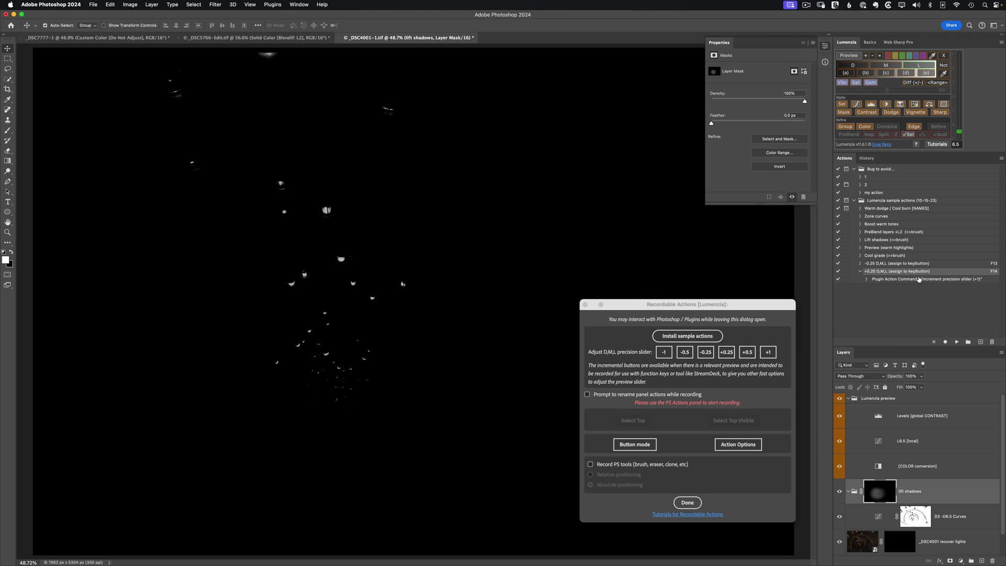
left_click(943, 56)
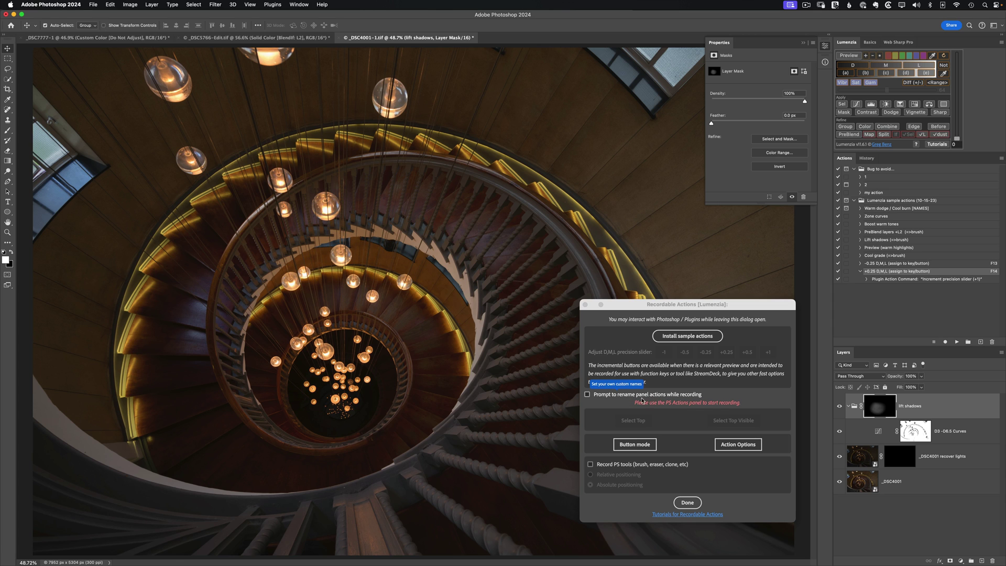
Enable 'Prompt to rename panel actions' and start recording into the action.
left_click(643, 400)
left_click(629, 399)
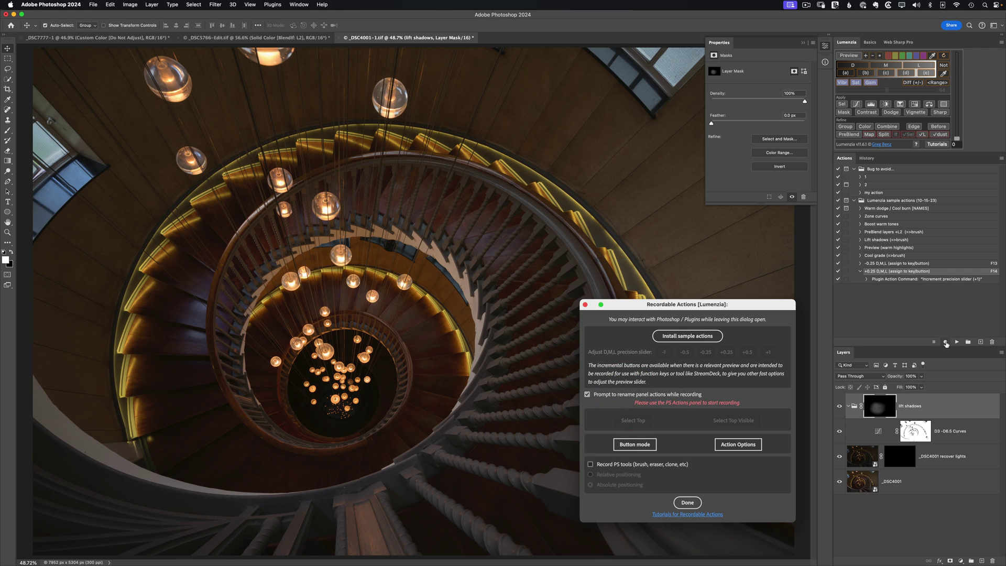
left_click(945, 341)
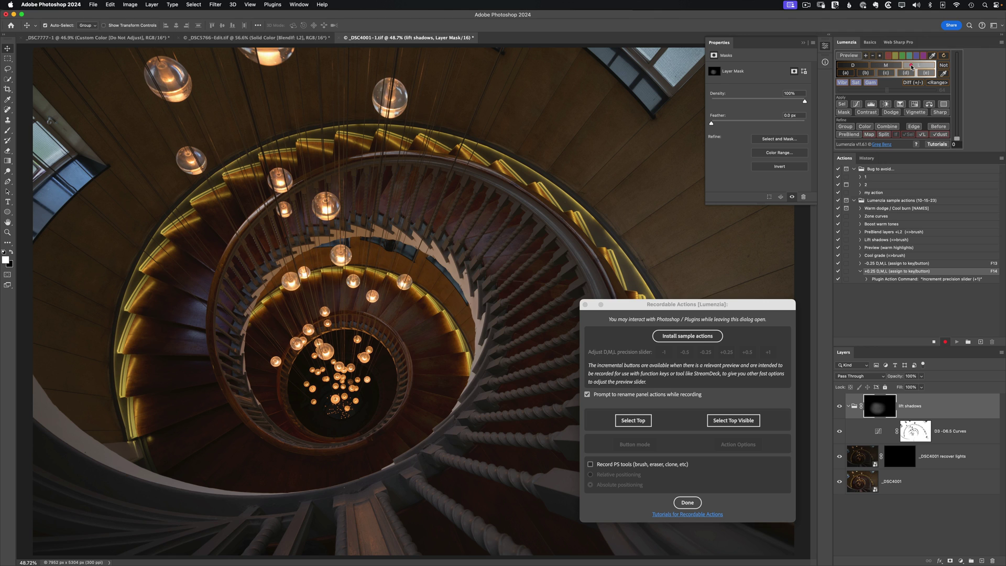
Record a Lumenzia L preview step, giving it a custom name.
left_click(909, 67)
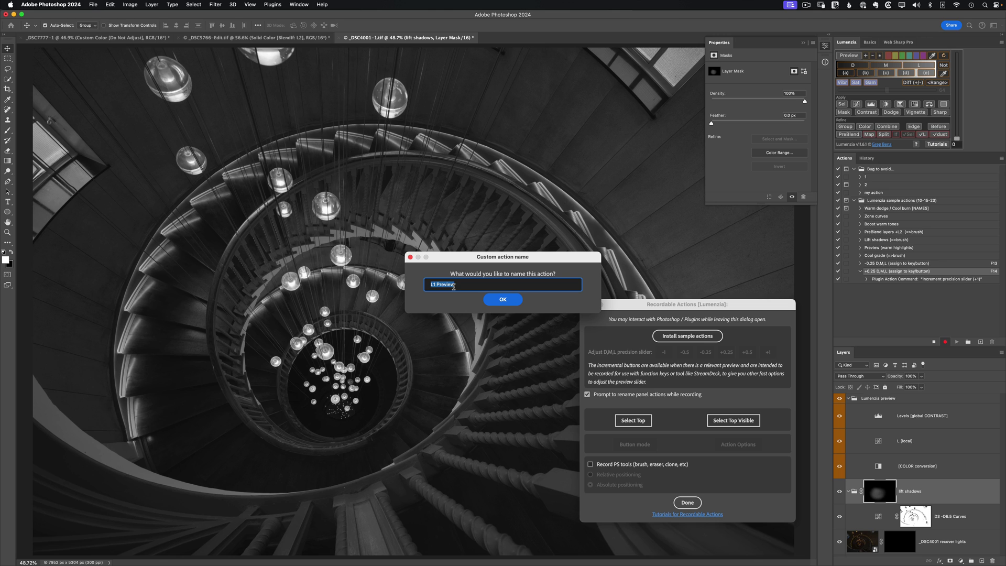
type("Greg's")
left_click(502, 299)
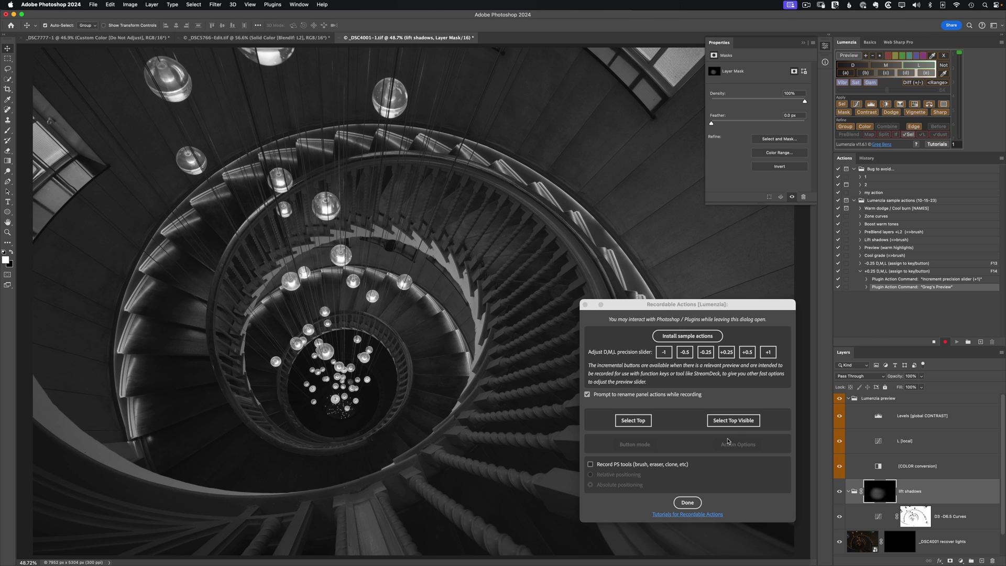
Record Select Top and Select Top Visible steps, keeping the default step name.
left_click(634, 421)
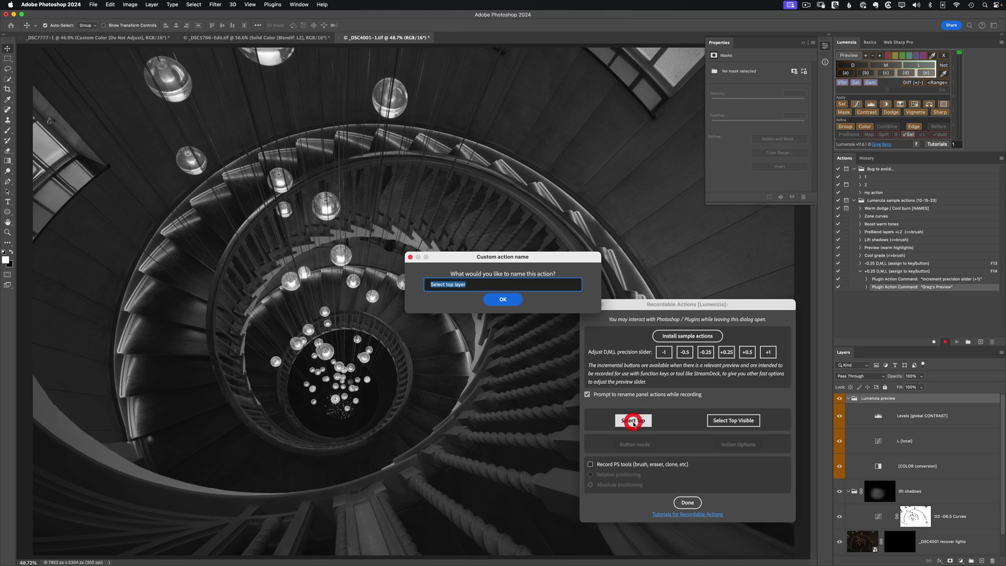
left_click(712, 419)
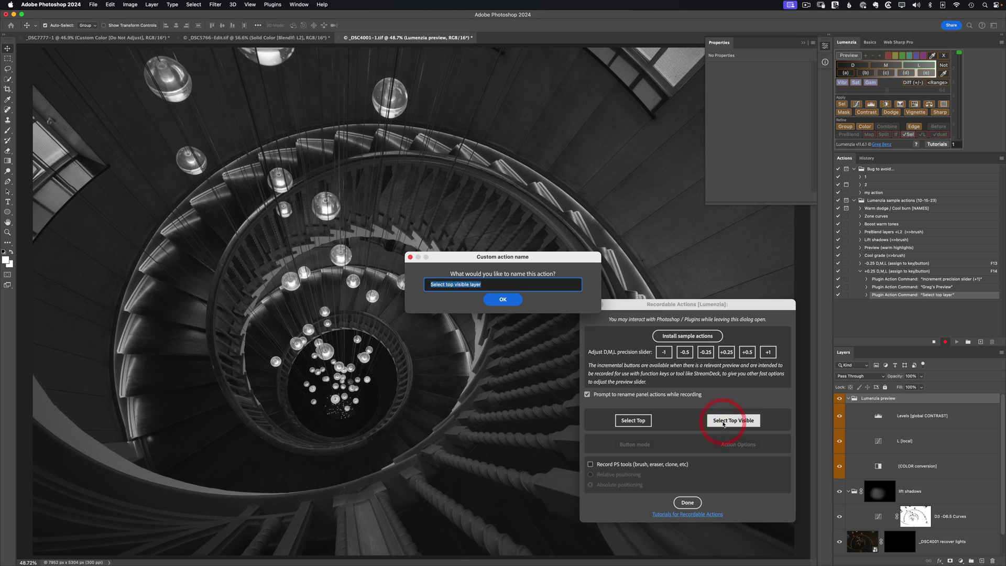
left_click(511, 300)
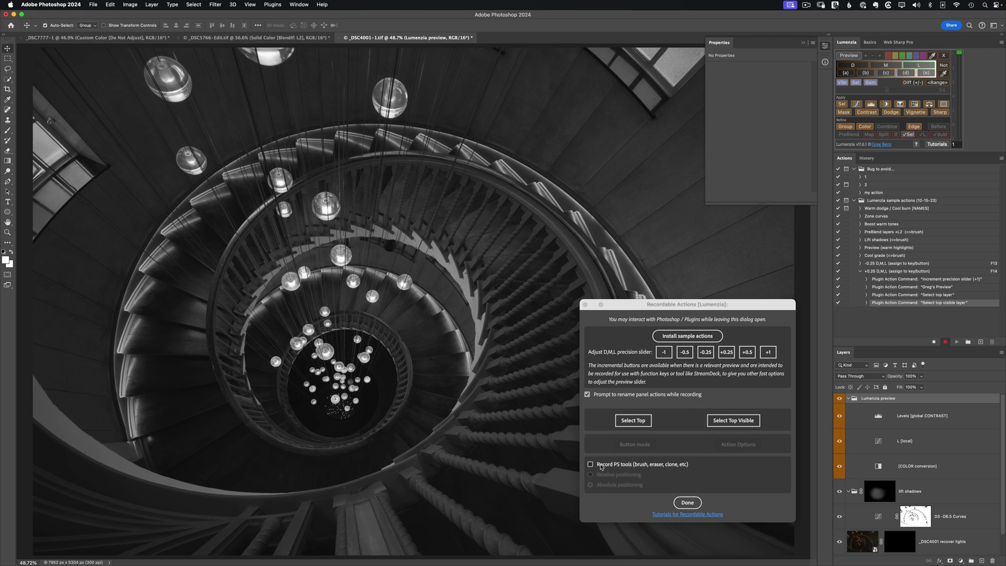
Record a brush stroke on the lift shadows mask with relative positioning.
left_click(601, 465)
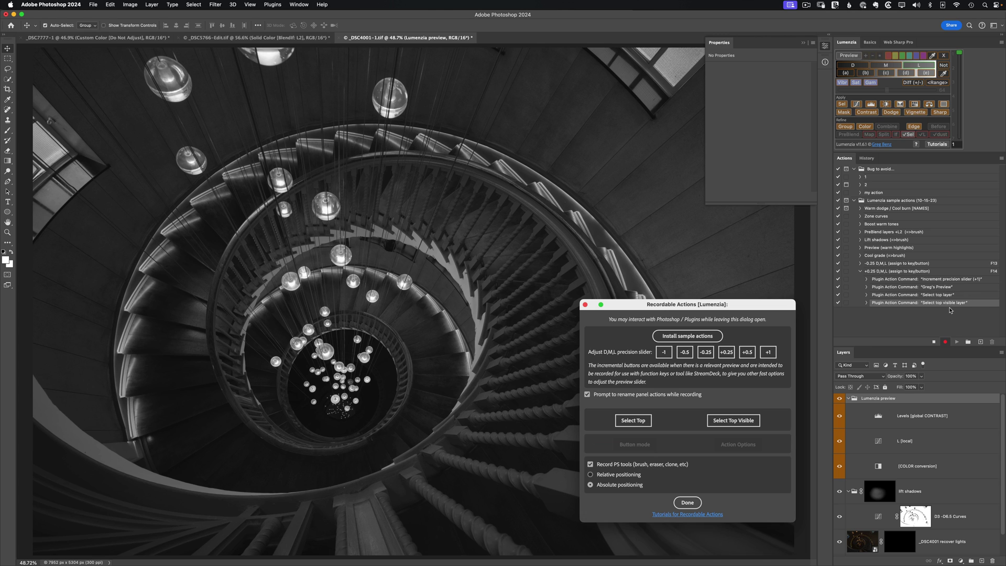
left_click(874, 485)
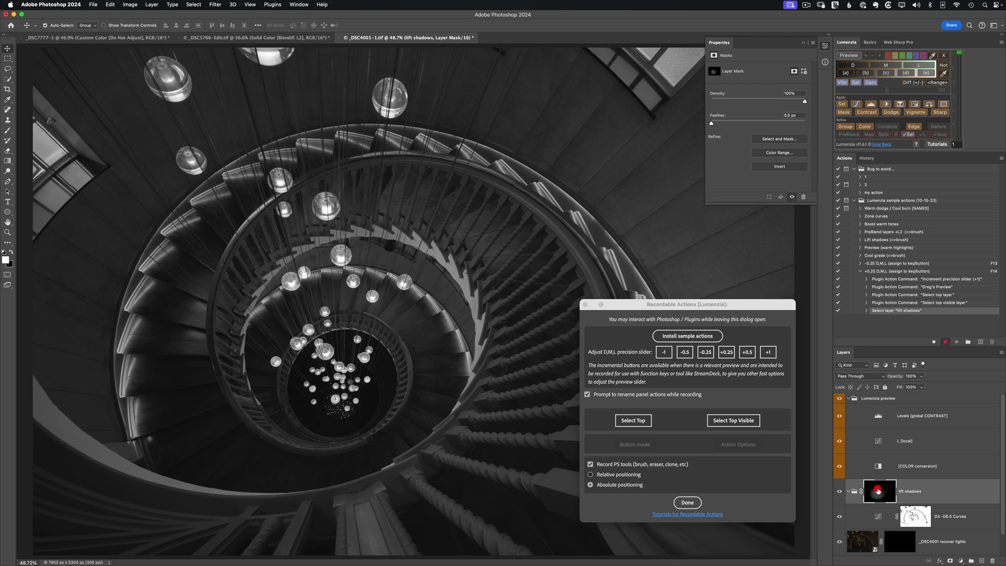
key("b")
left_click_drag(542, 192, 482, 207)
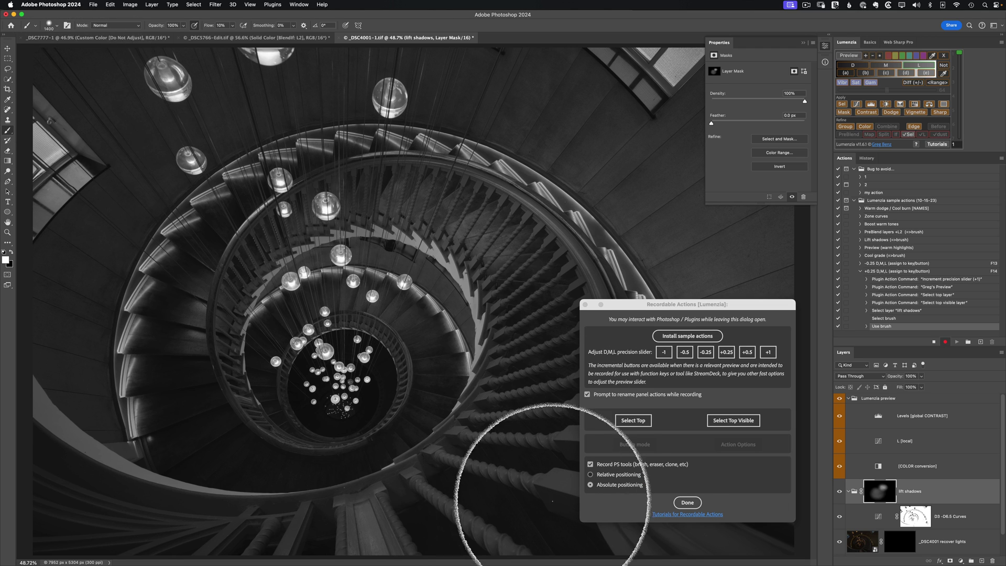
left_click(591, 474)
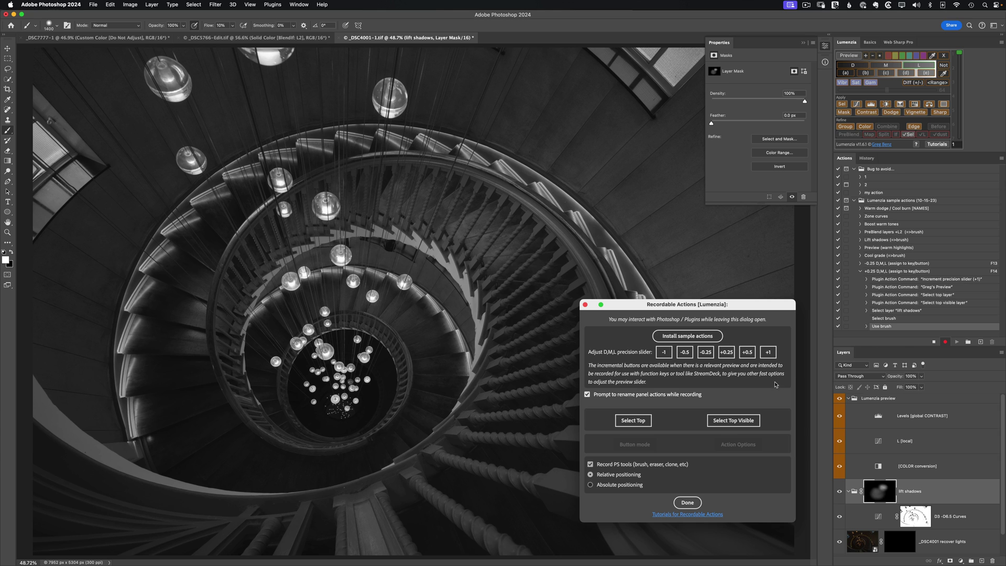
Stop recording, delete the preview and lift shadows groups, and rerun Lift shadows (=>brush) in Button mode.
left_click(933, 342)
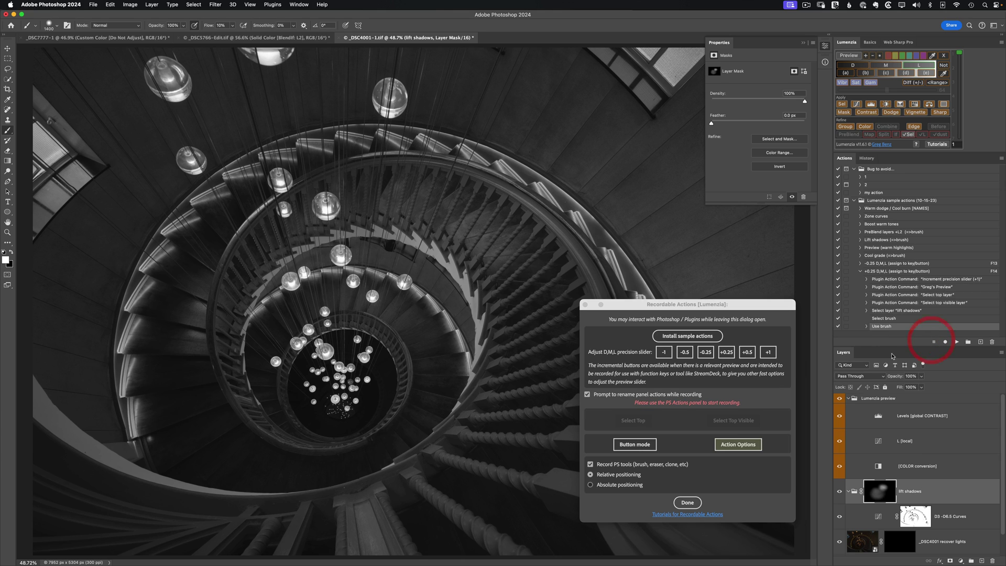
left_click(649, 446)
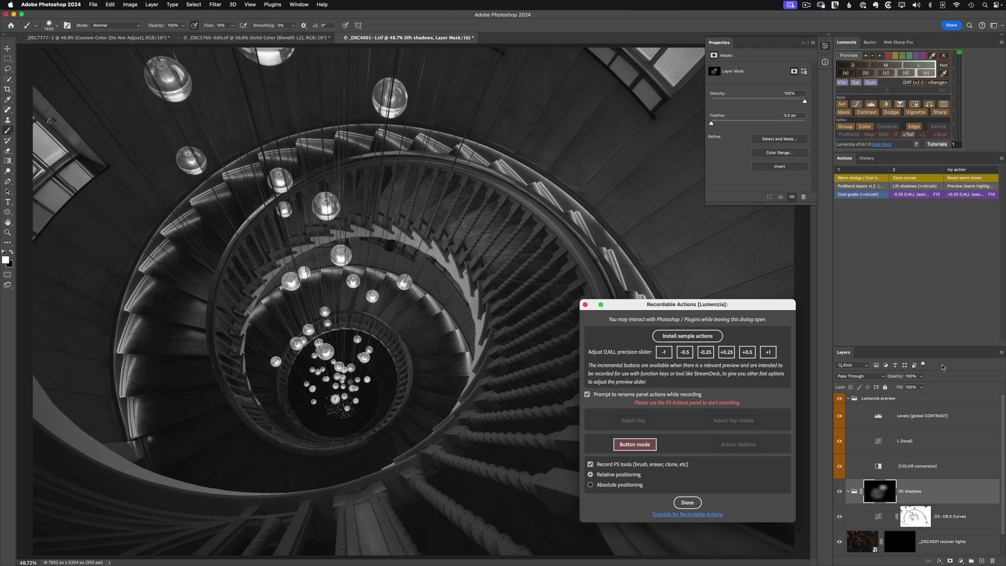
left_click_drag(916, 400, 993, 562)
left_click_drag(933, 413, 993, 561)
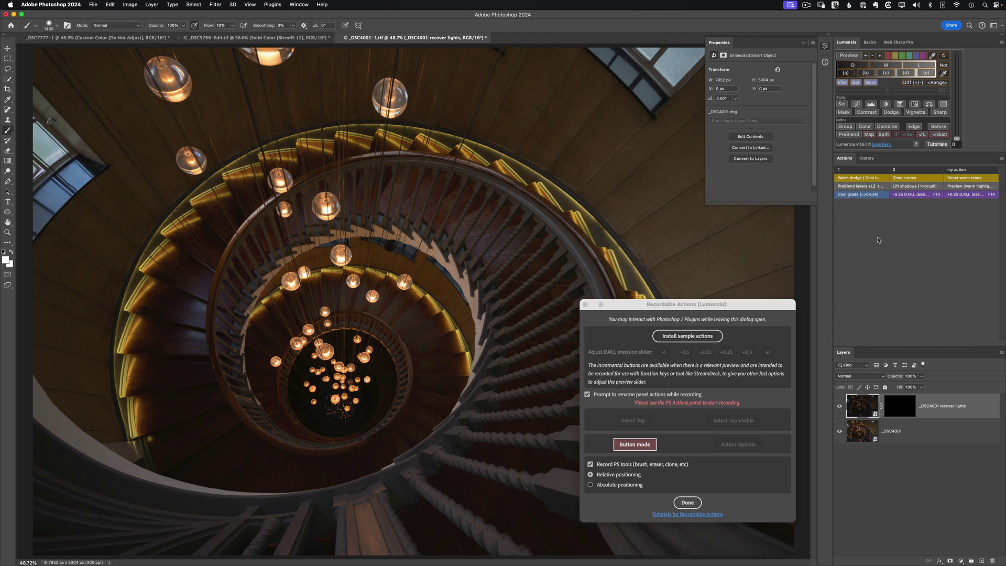
left_click(899, 187)
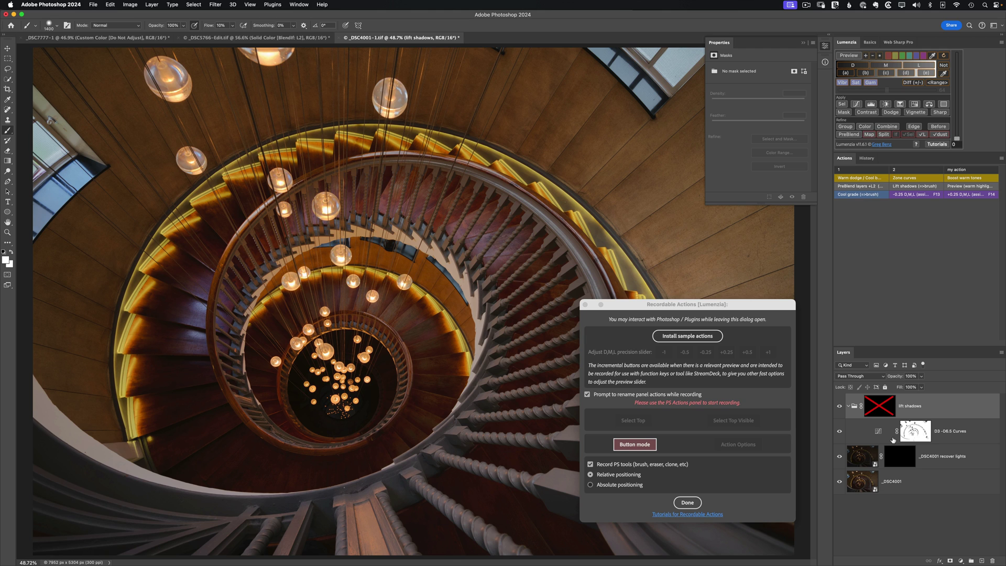
left_click(635, 445)
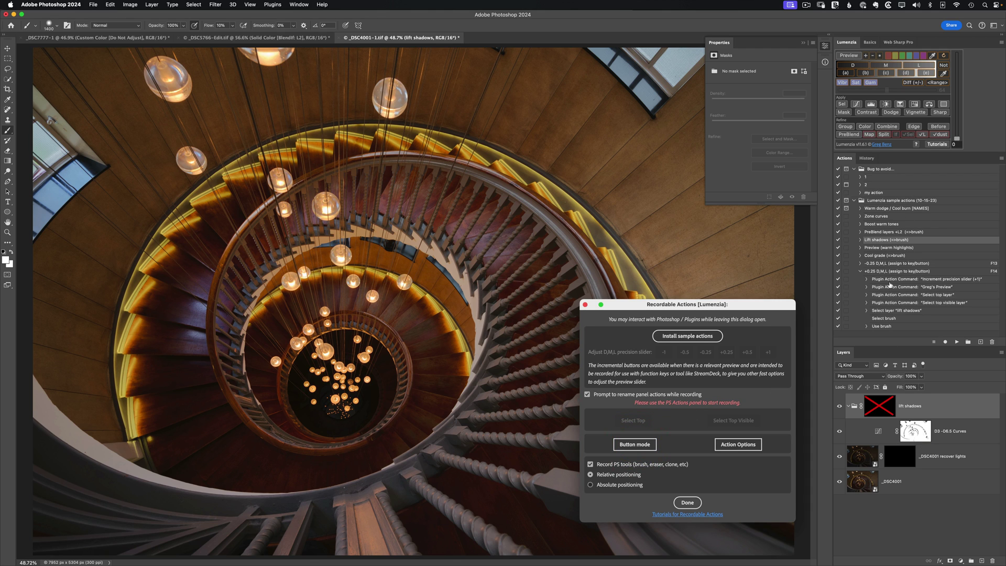
Give the Lift shadows action no function key and a Green colour, then switch to Button mode.
left_click(740, 445)
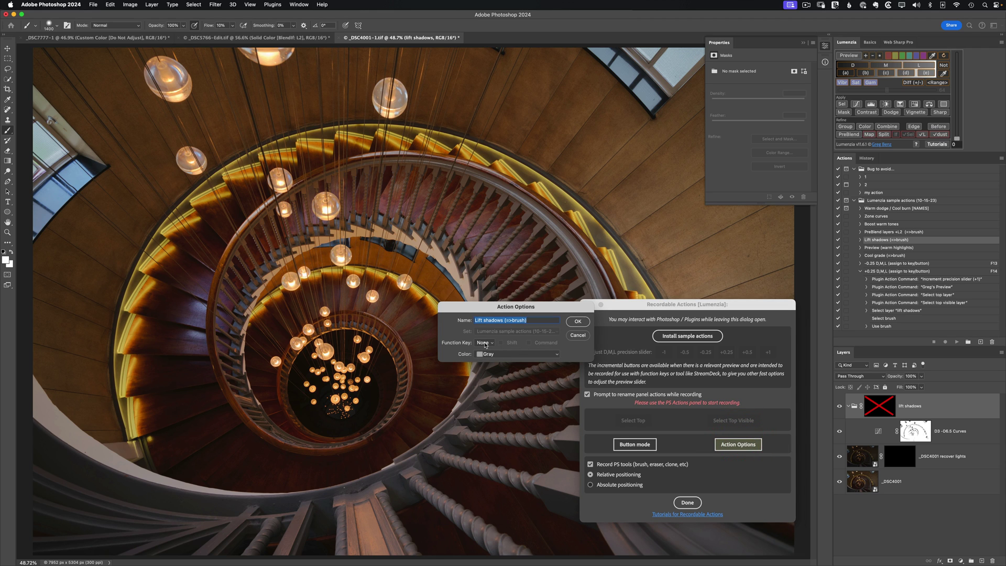
left_click(485, 343)
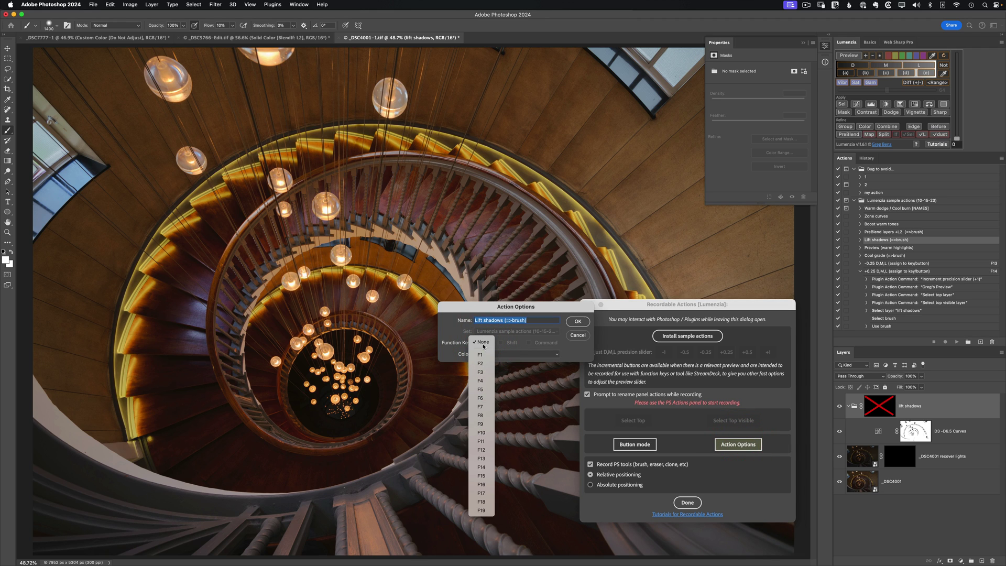
left_click(479, 342)
left_click(503, 355)
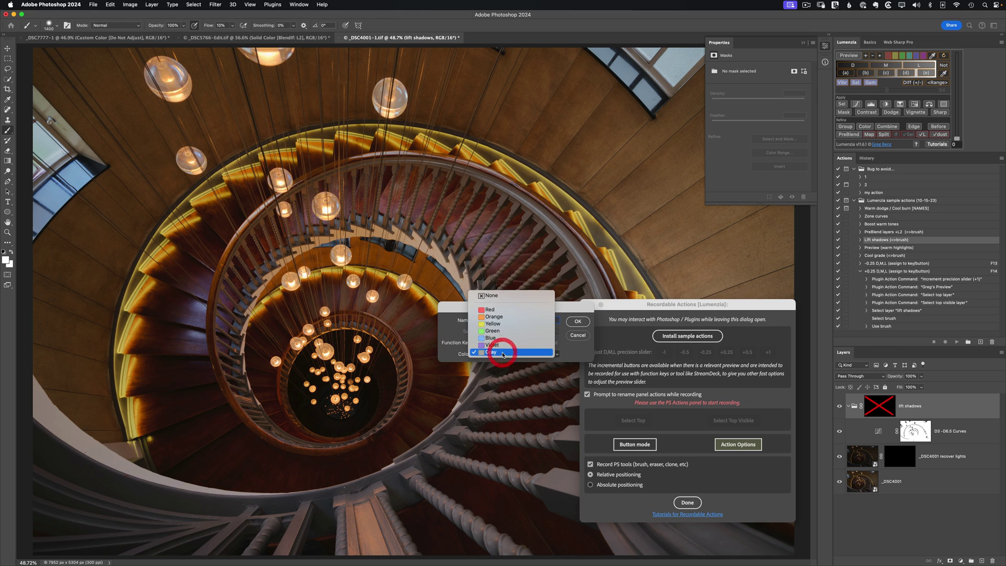
left_click(498, 331)
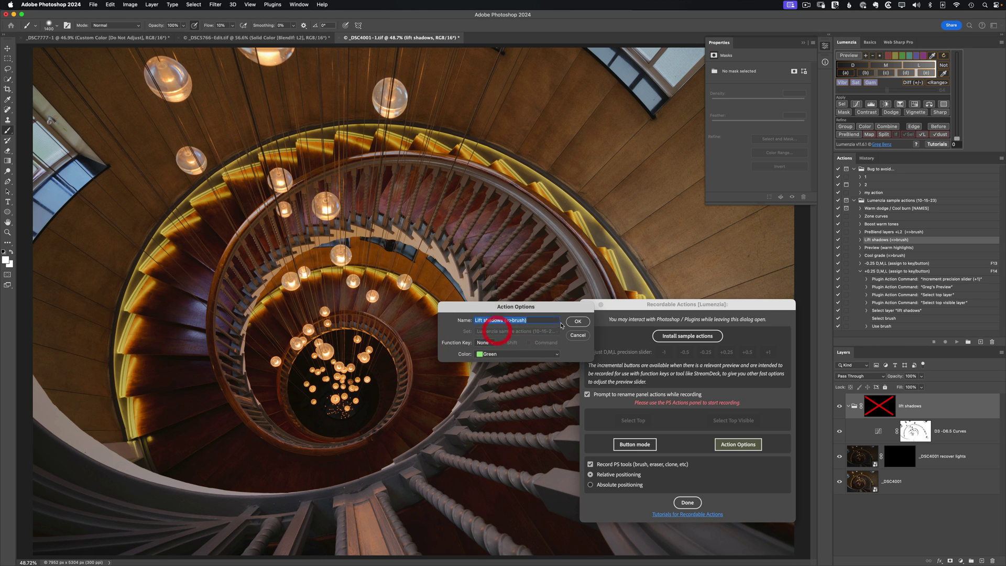
left_click(577, 321)
left_click(647, 445)
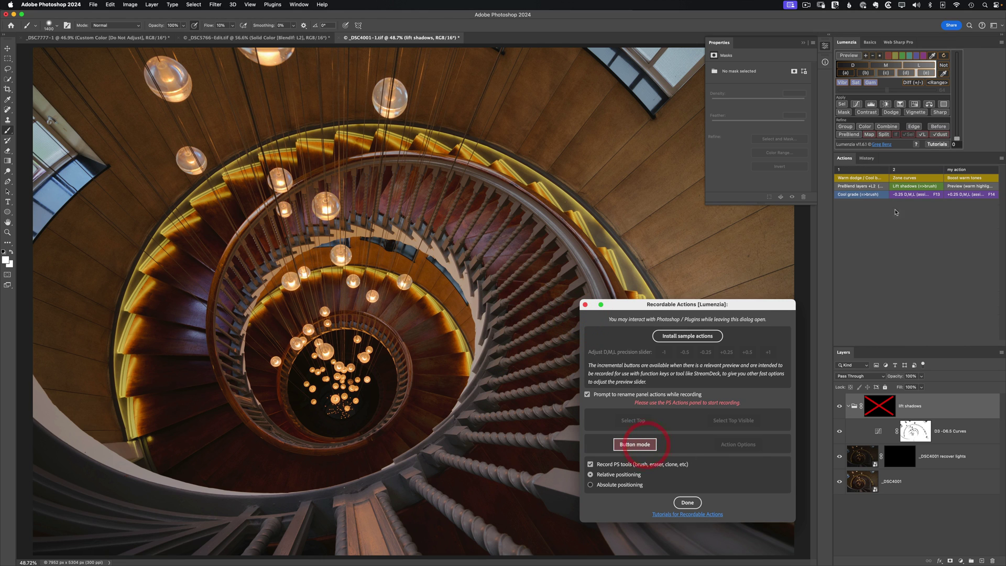